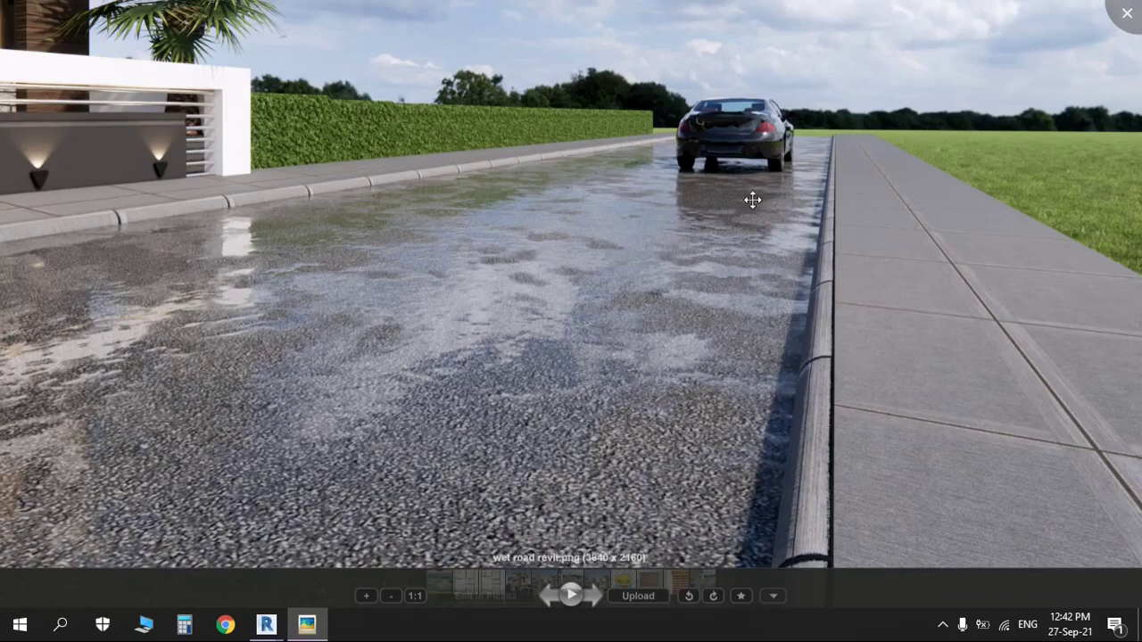
Zoom in and pan around the wet road render to examine the asphalt surface up close
drag(597, 235, 675, 201)
scroll(582, 293, up, 2)
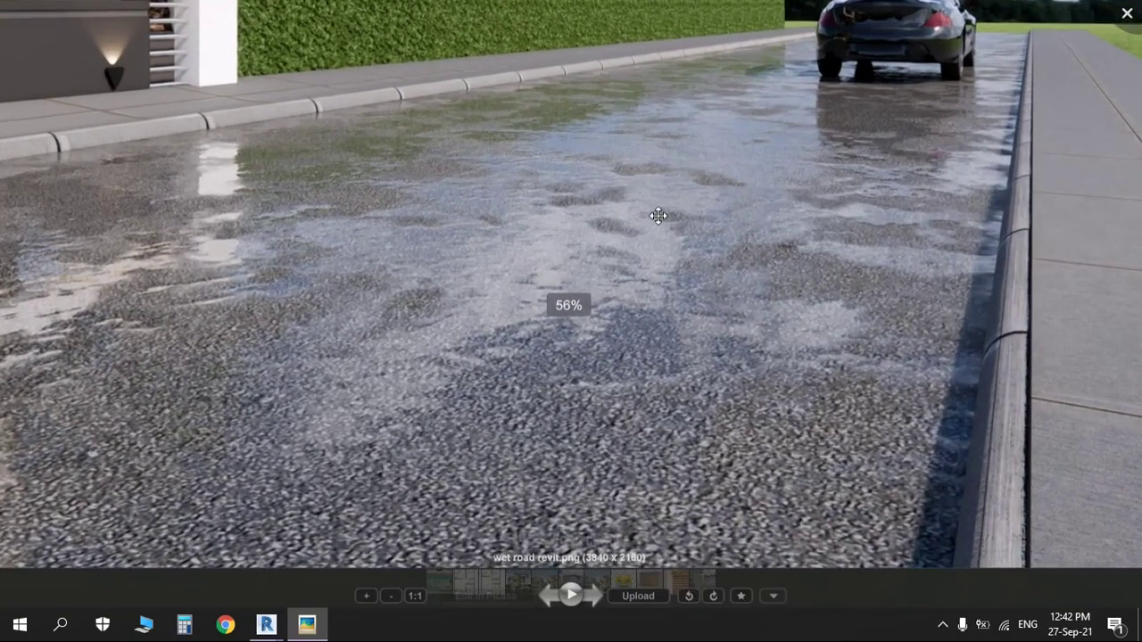
scroll(553, 332, up, 1)
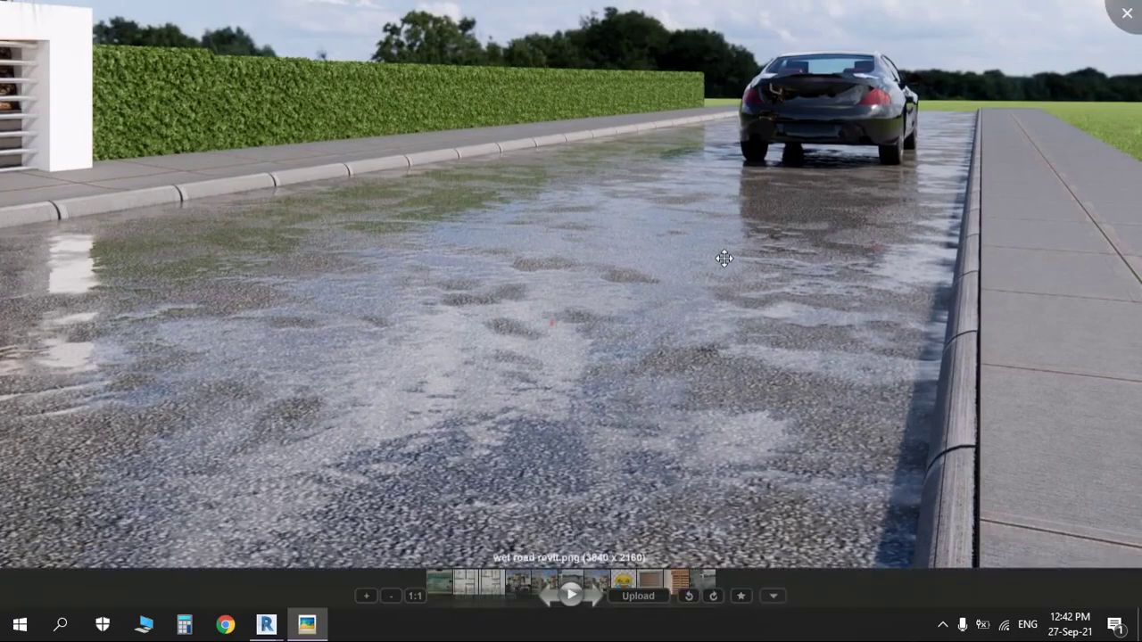
scroll(723, 255, up, 2)
scroll(755, 219, up, 1)
drag(702, 236, 771, 162)
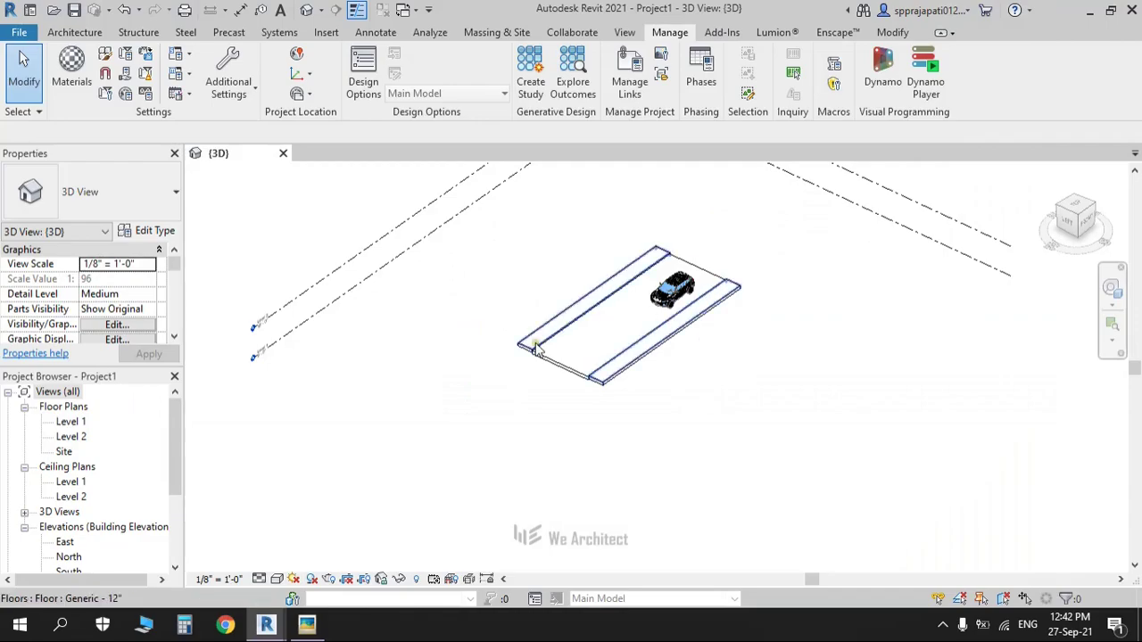
scroll(536, 342, up, 1)
scroll(536, 342, up, 1)
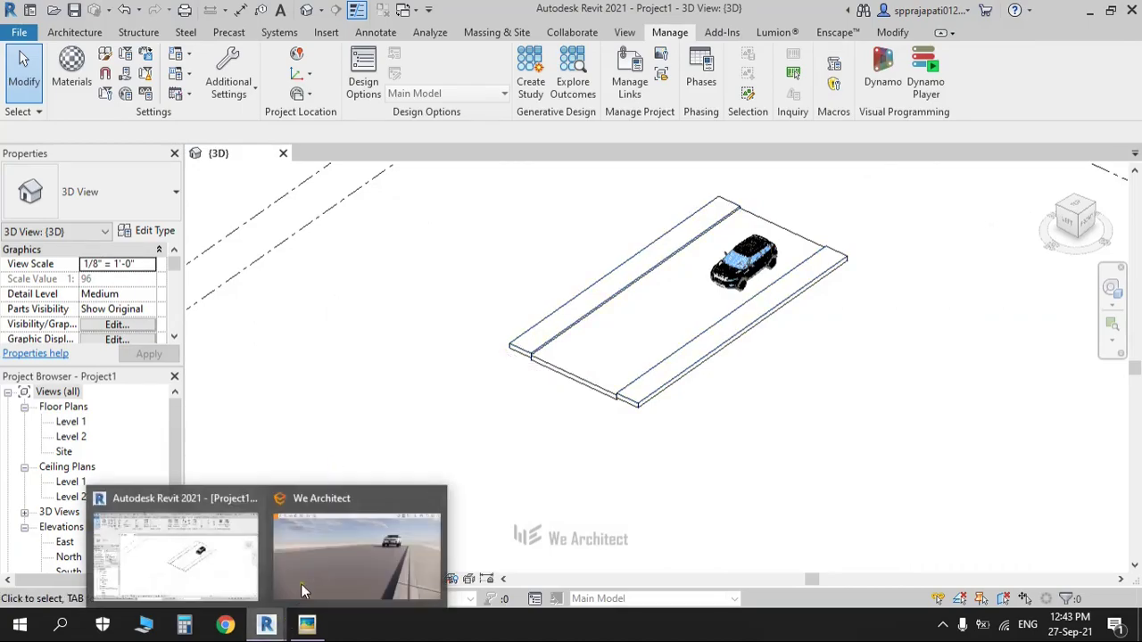
mouse_move(306, 624)
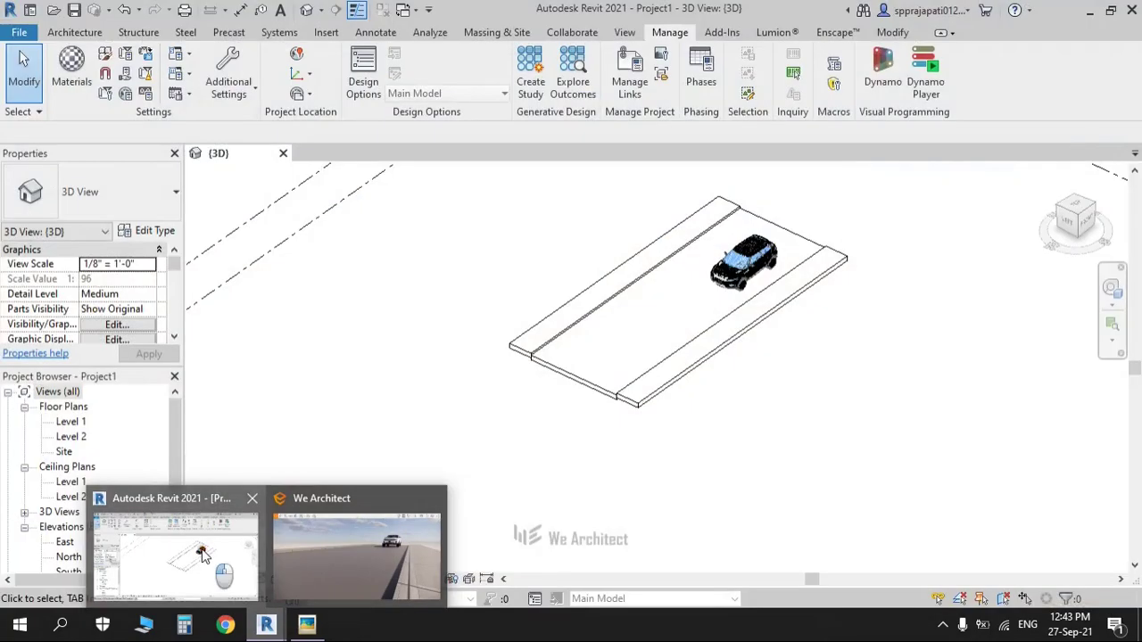
click(219, 571)
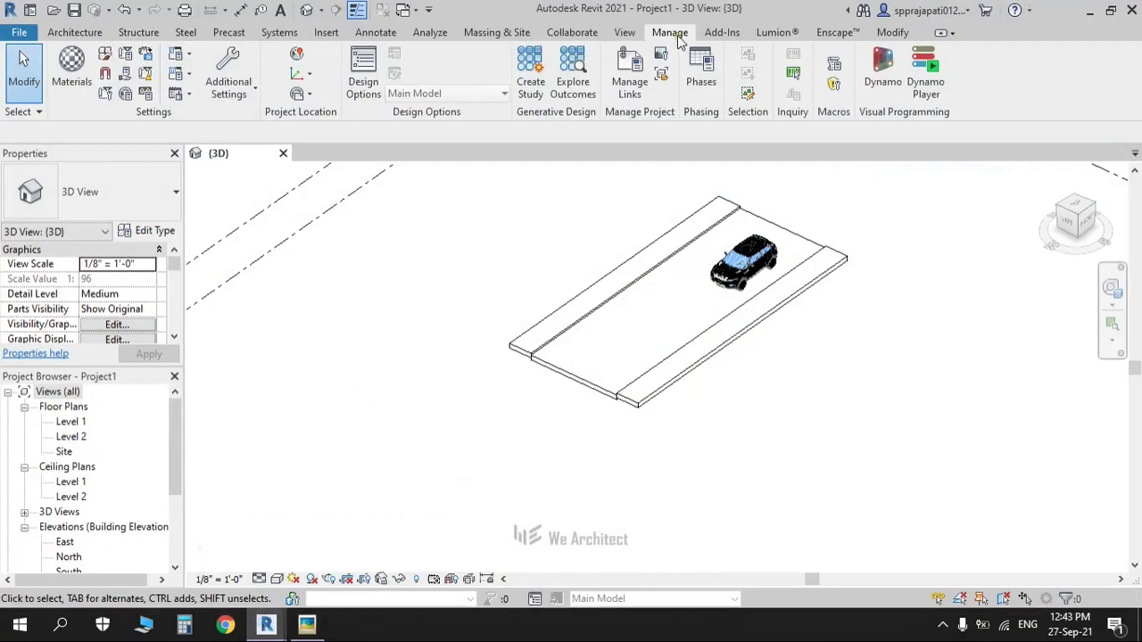
Create a new blank material in the Material Browser and name it 'Road'
click(93, 75)
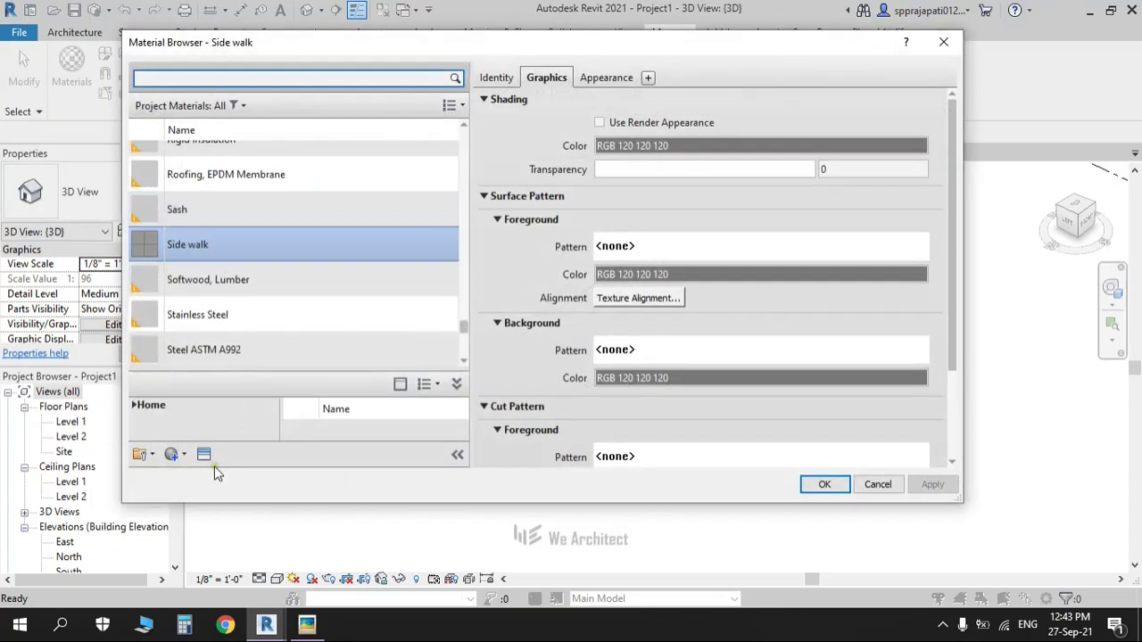
click(185, 461)
click(187, 469)
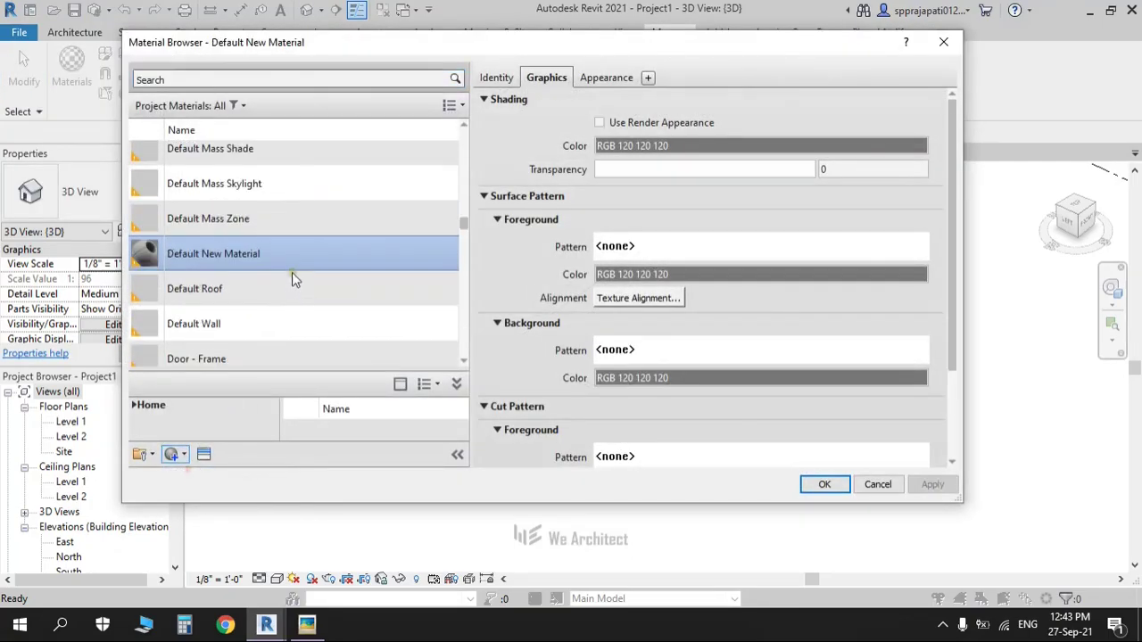
click(496, 77)
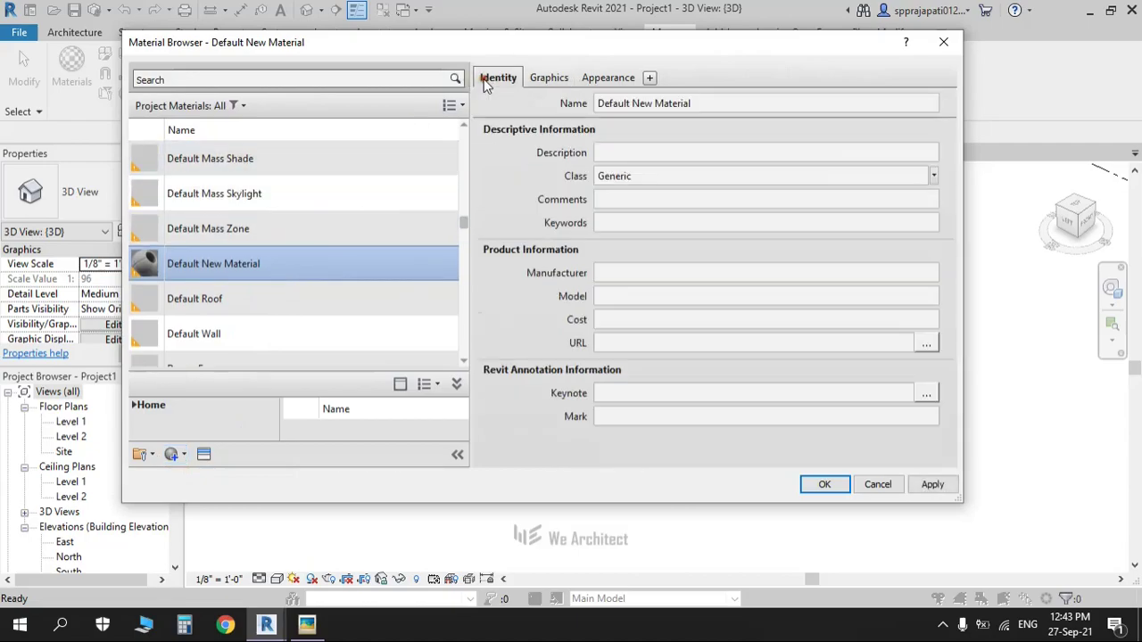
click(766, 108)
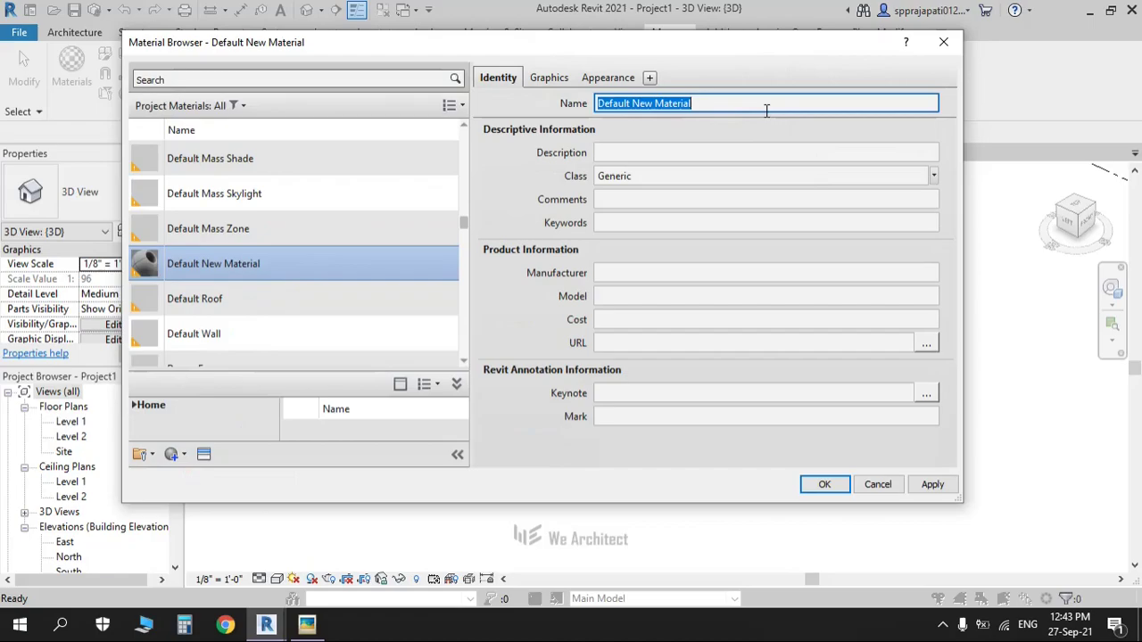
text(Road)
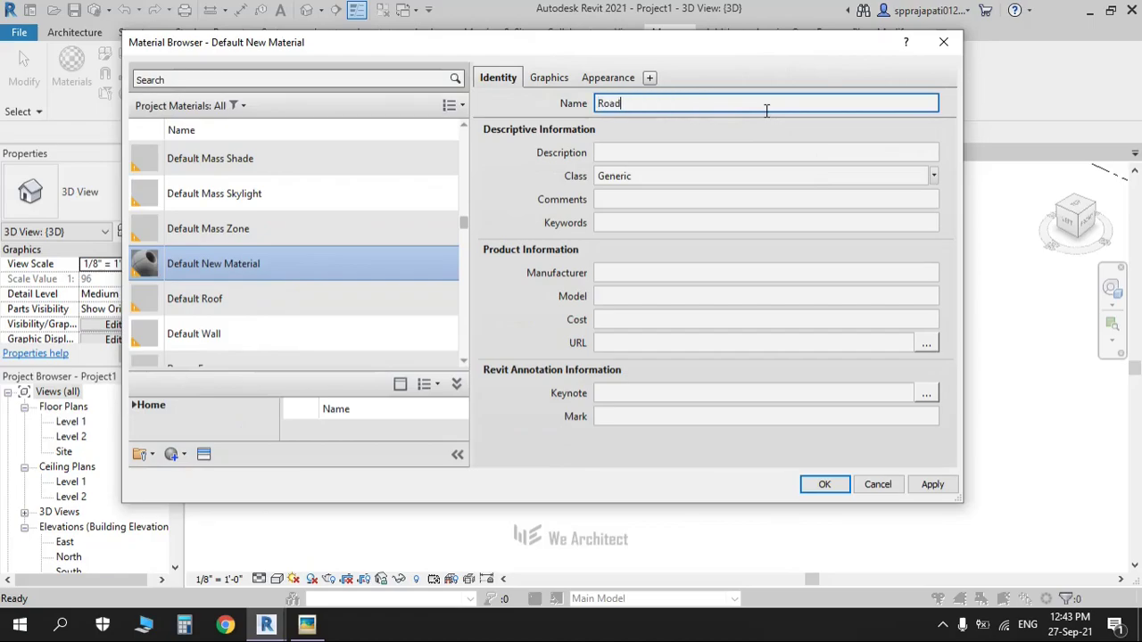
click(569, 79)
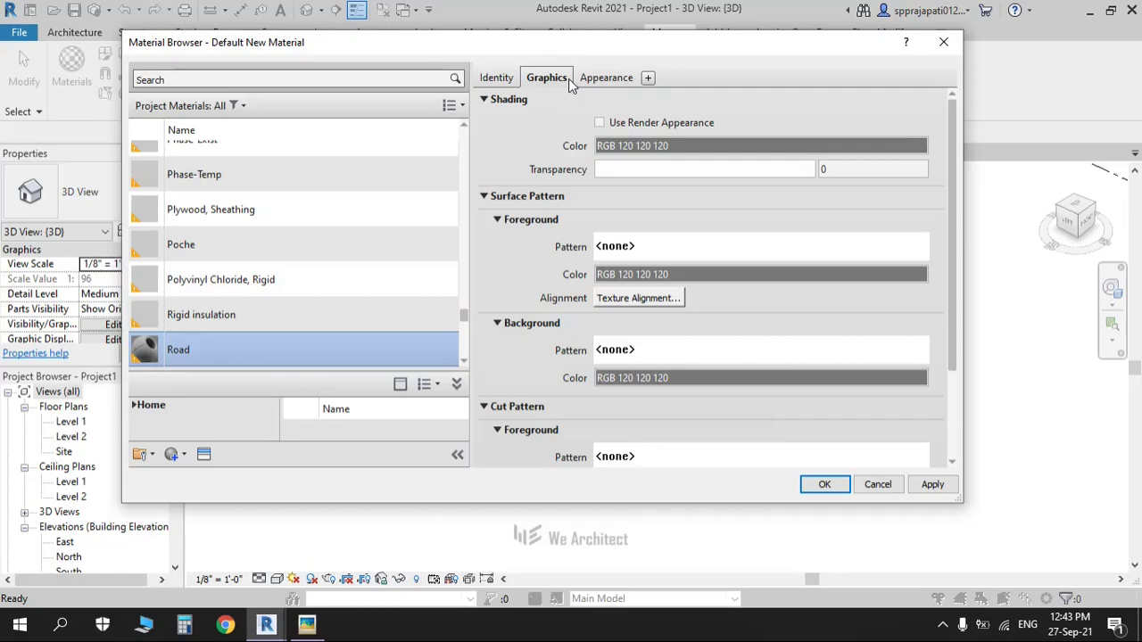
Enable Use Render Appearance for Road, review its Generic appearance, and open the Asset Browser to replace it
click(599, 123)
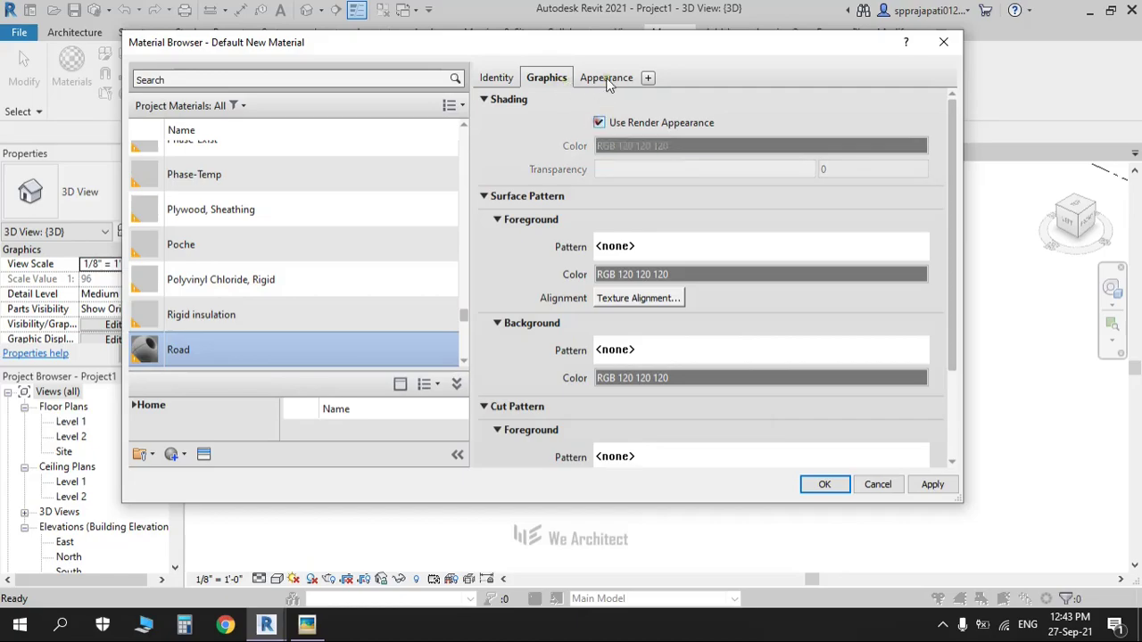
click(606, 80)
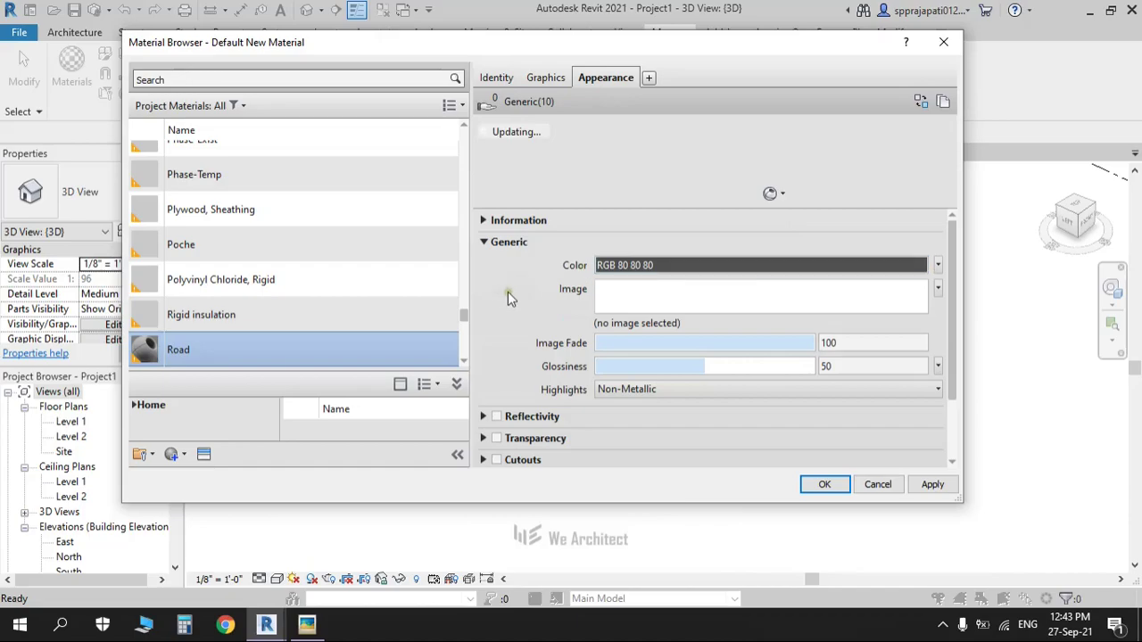
scroll(509, 291, down, 1)
scroll(509, 290, up, 1)
scroll(504, 341, down, 1)
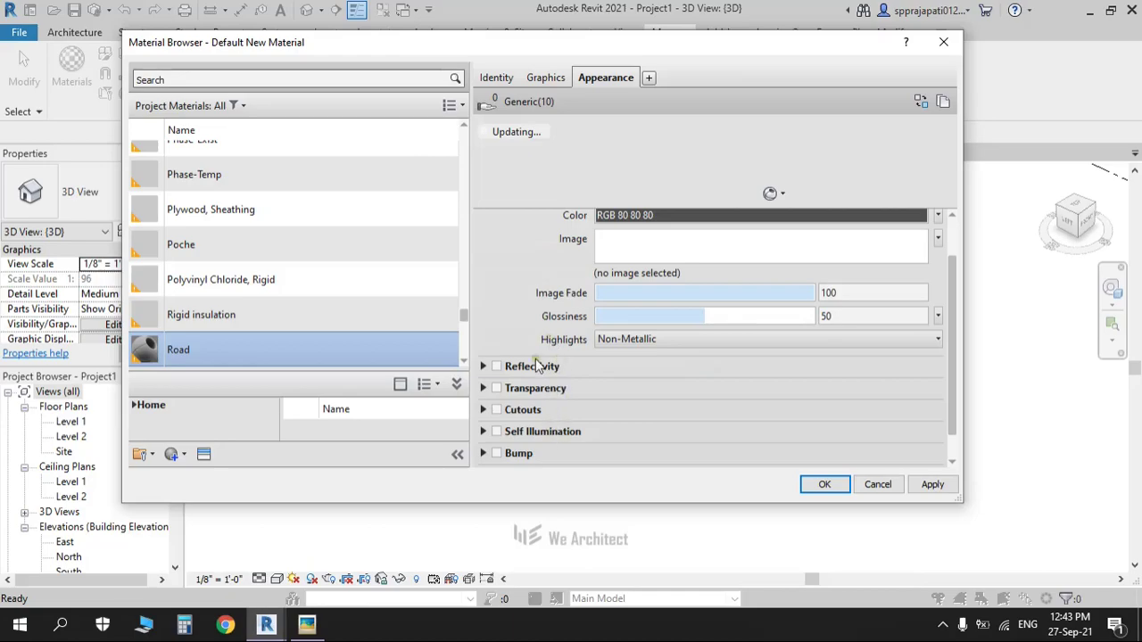
scroll(535, 368, up, 1)
click(922, 101)
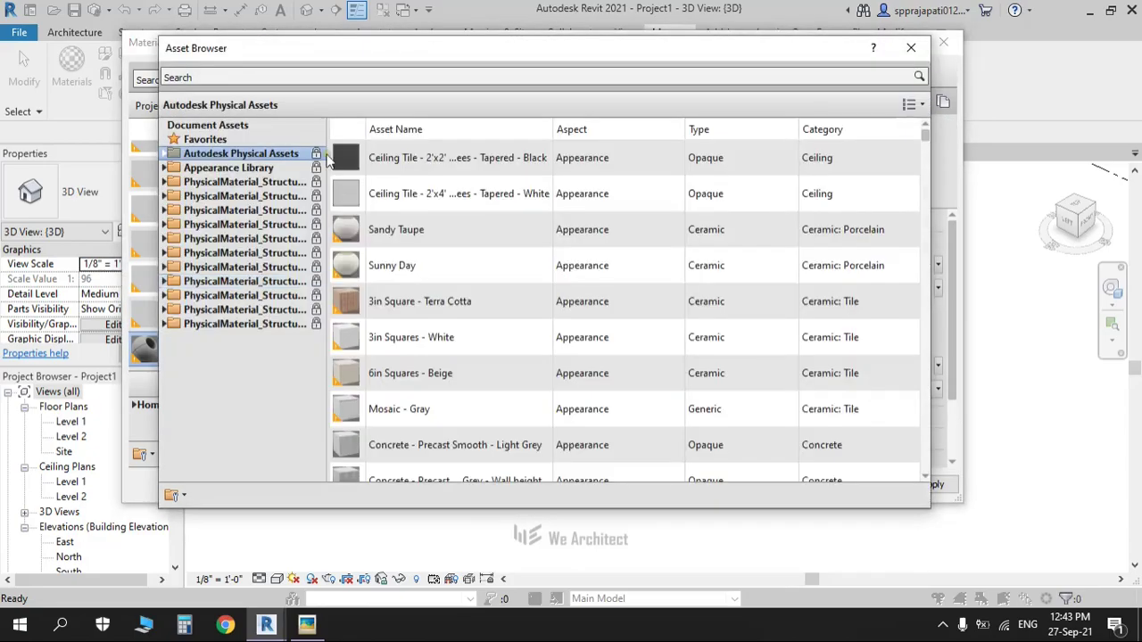
Search the assets for asphalt, swap in Asphalt - Dark Grey, and close the Asset Browser
click(306, 76)
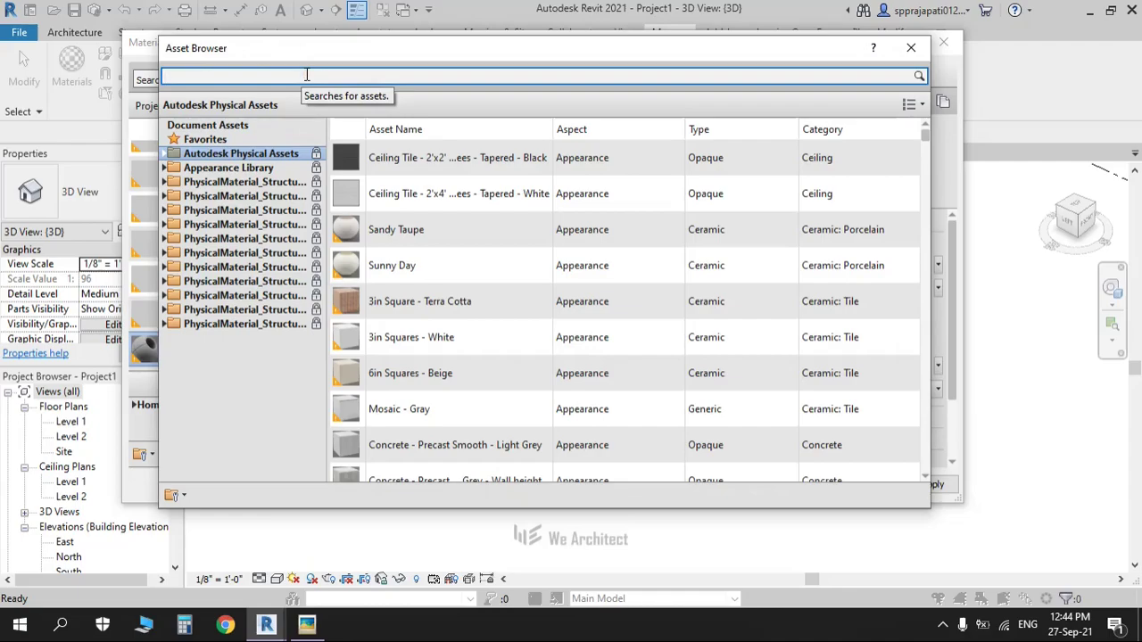
text(asphal)
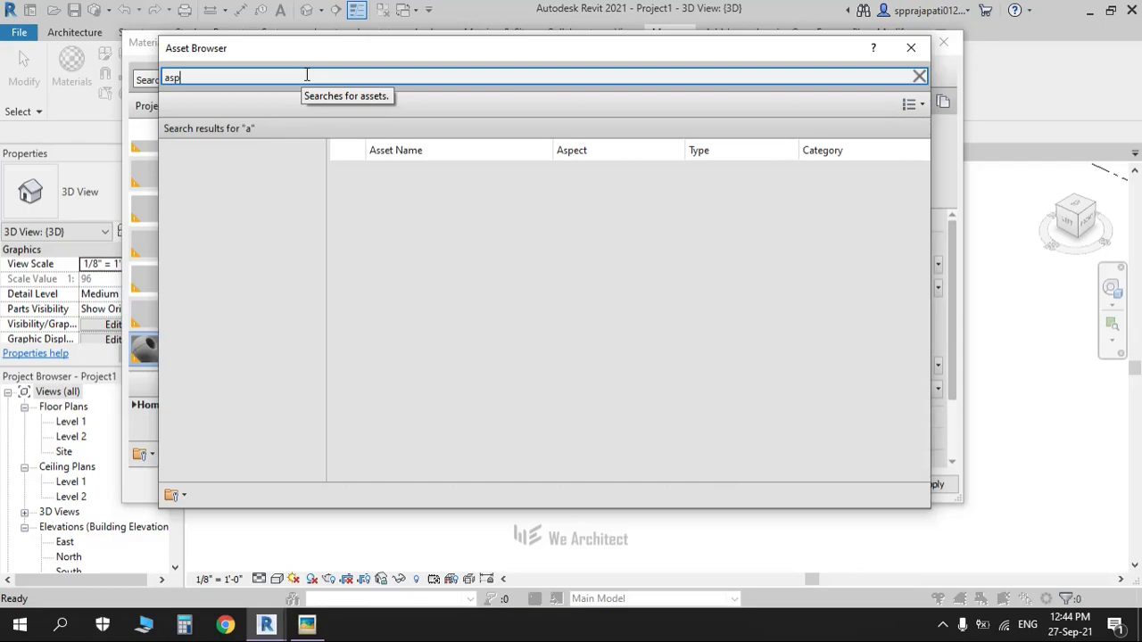
text(d)
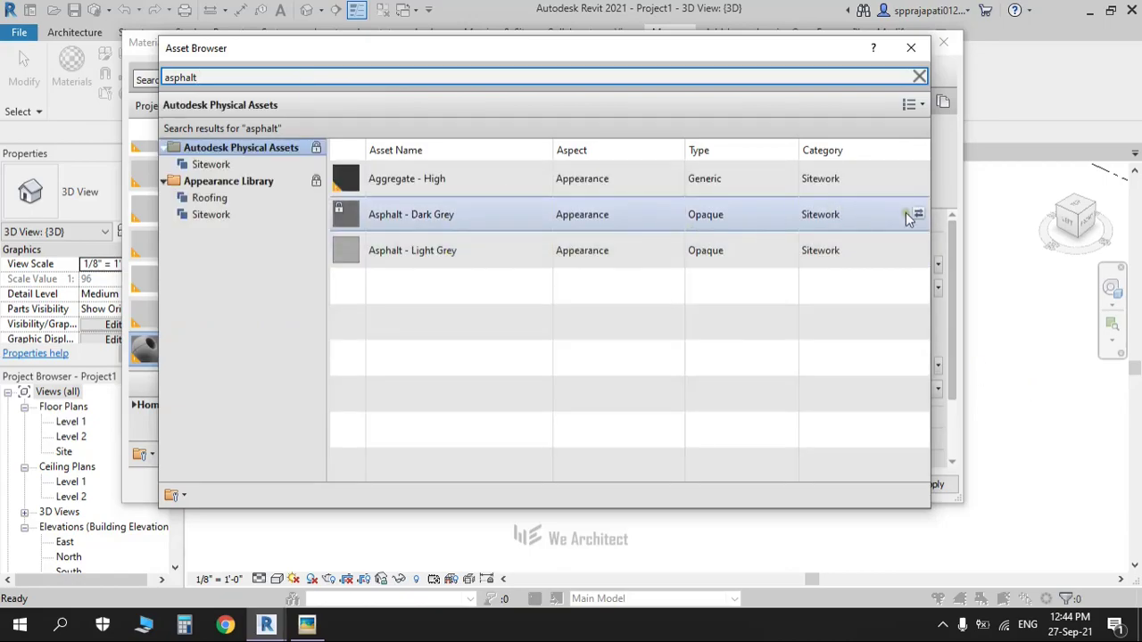
click(919, 217)
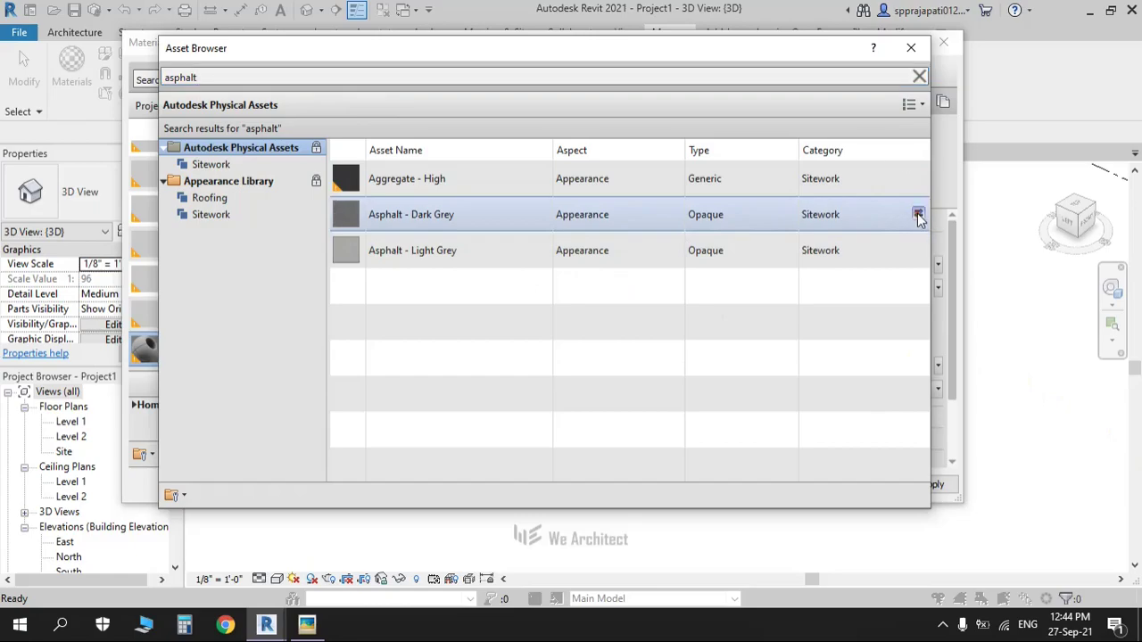
click(800, 53)
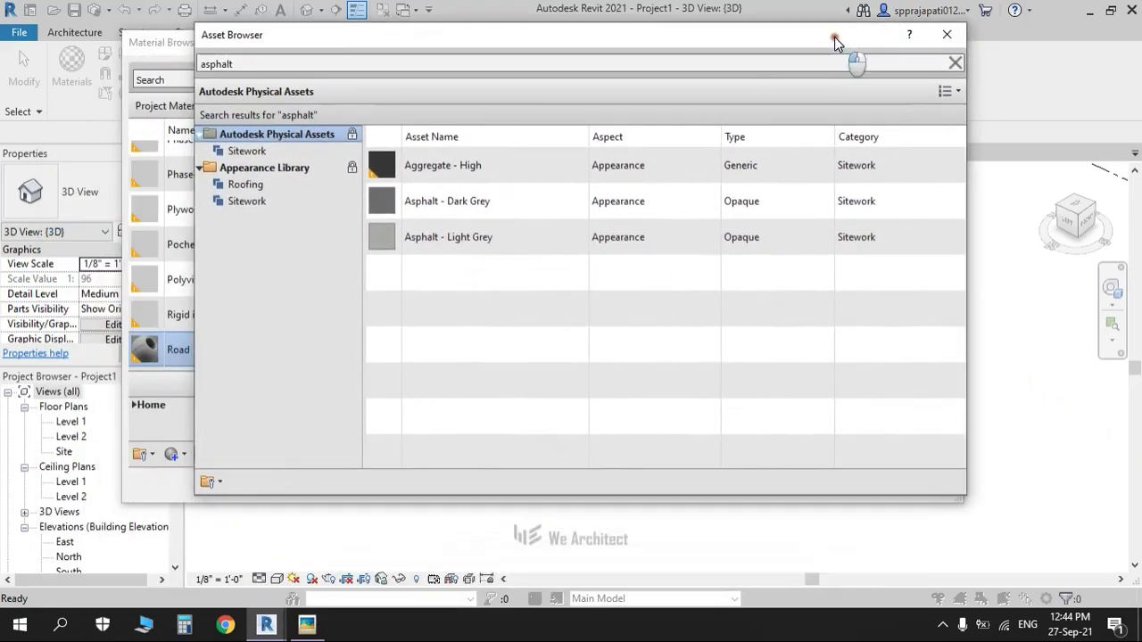
drag(799, 56, 834, 40)
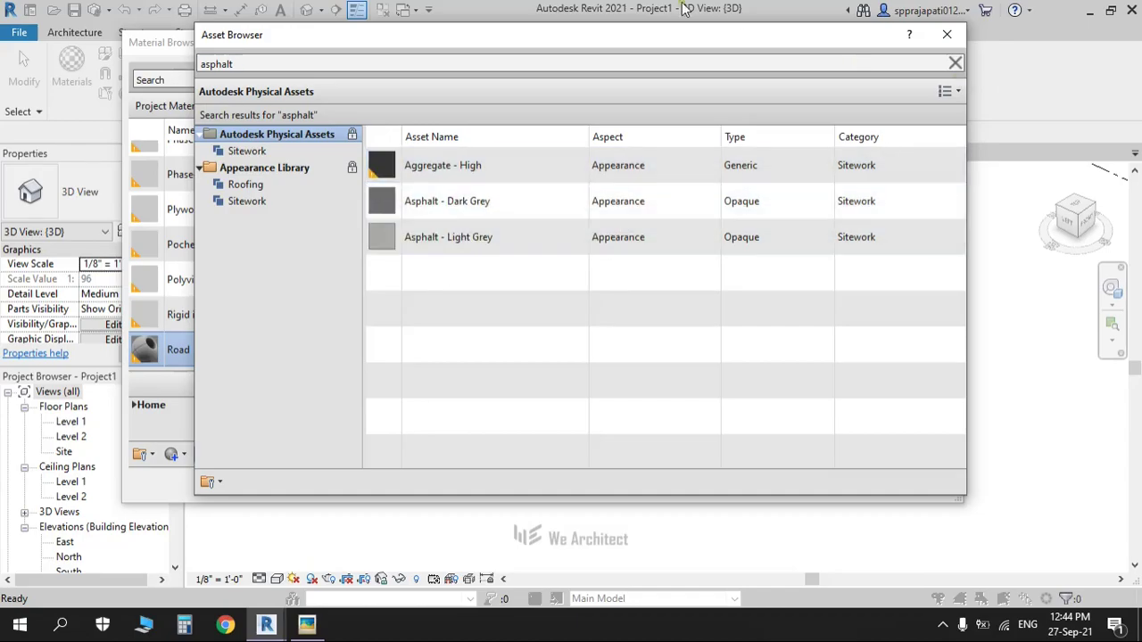
drag(571, 40, 481, 75)
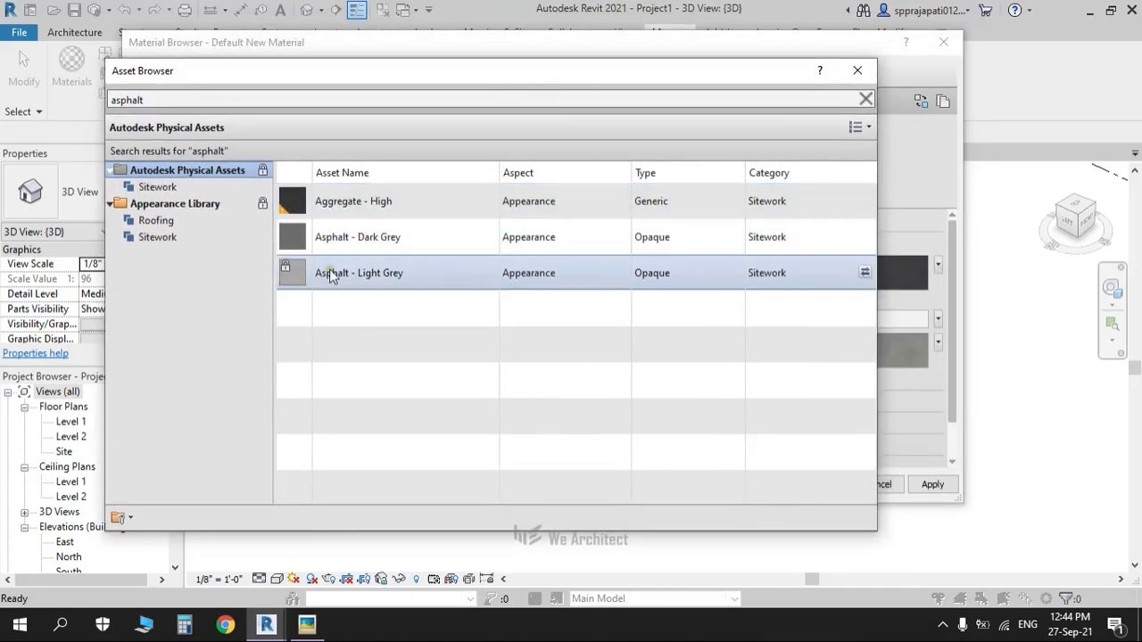
click(858, 69)
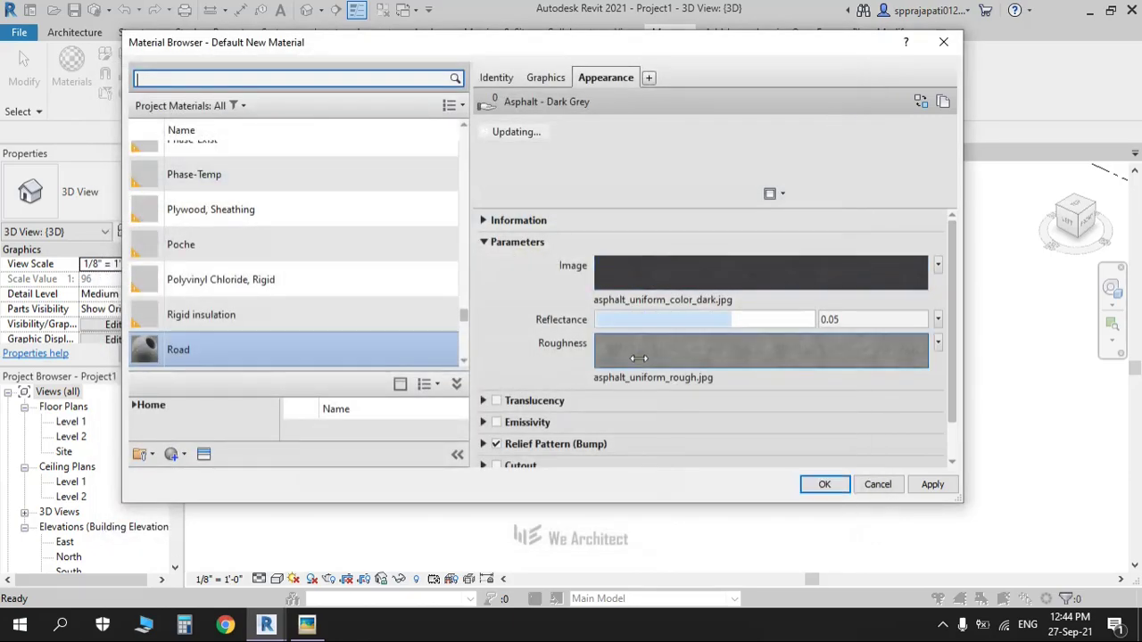
Replace the appearance image with Asphalt_Clean Diffuse.jpg from Revit Materials > Wet Asphalt
click(859, 320)
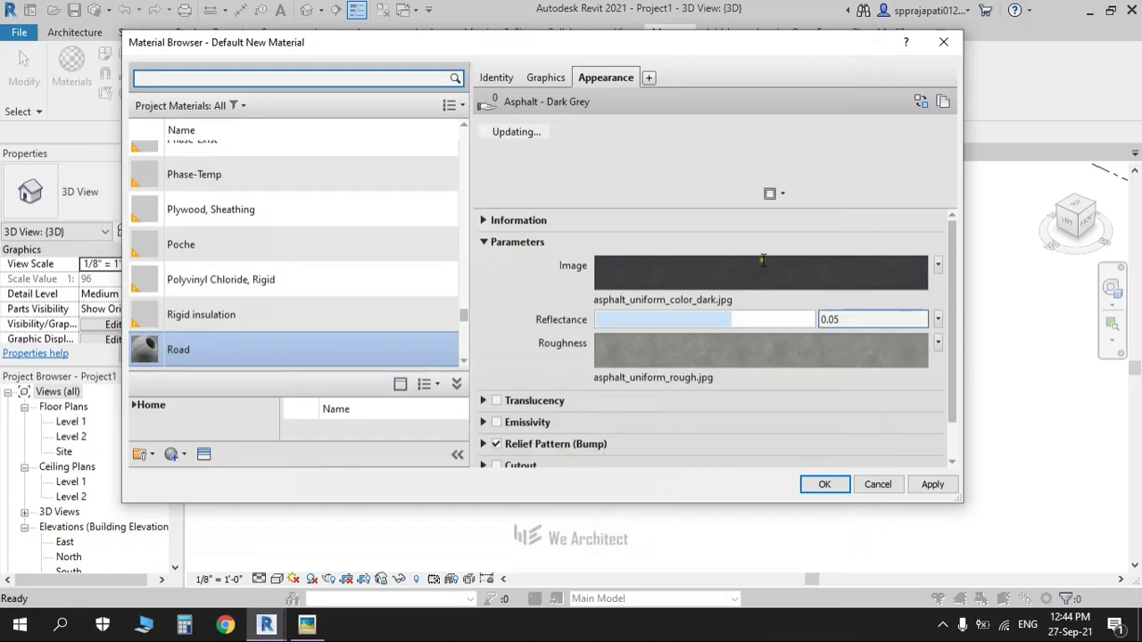
click(642, 301)
click(643, 300)
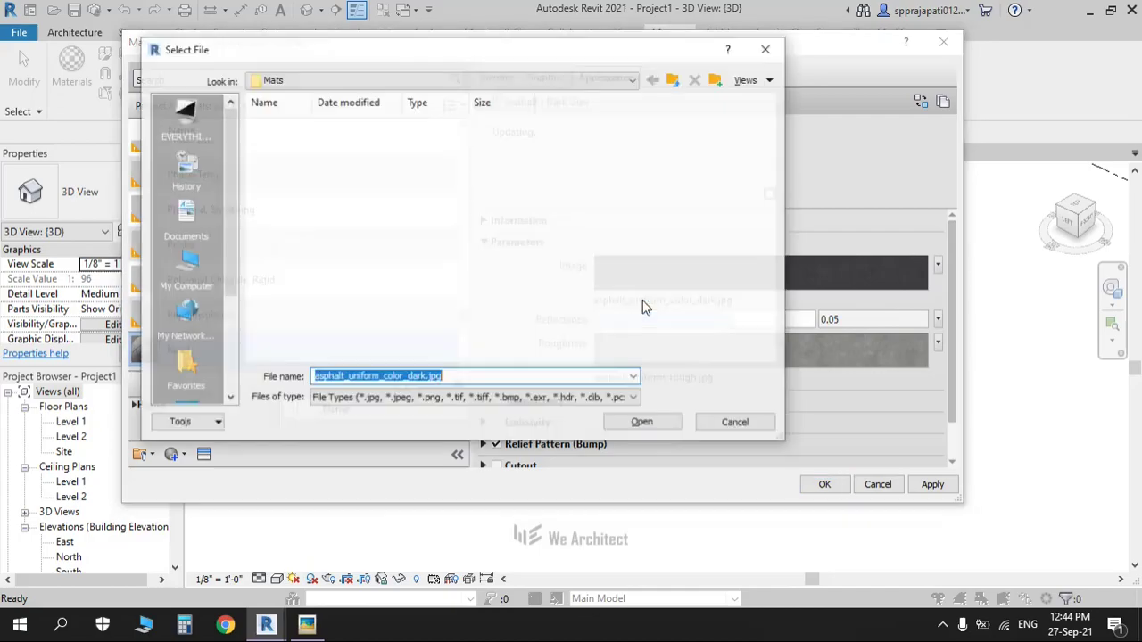
click(179, 115)
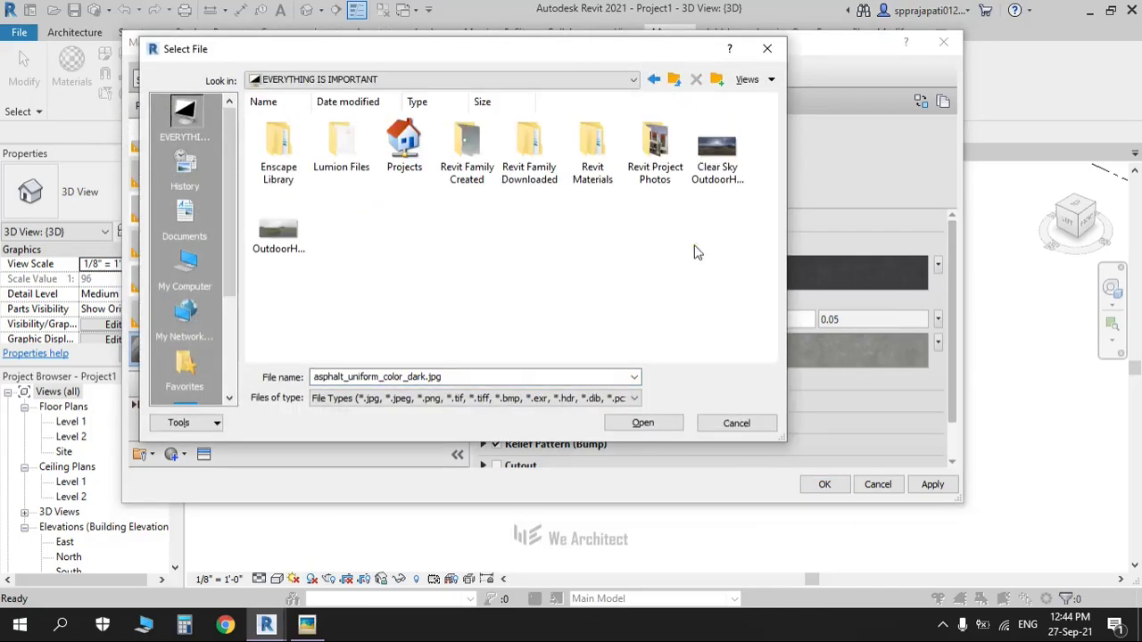
double_click(578, 154)
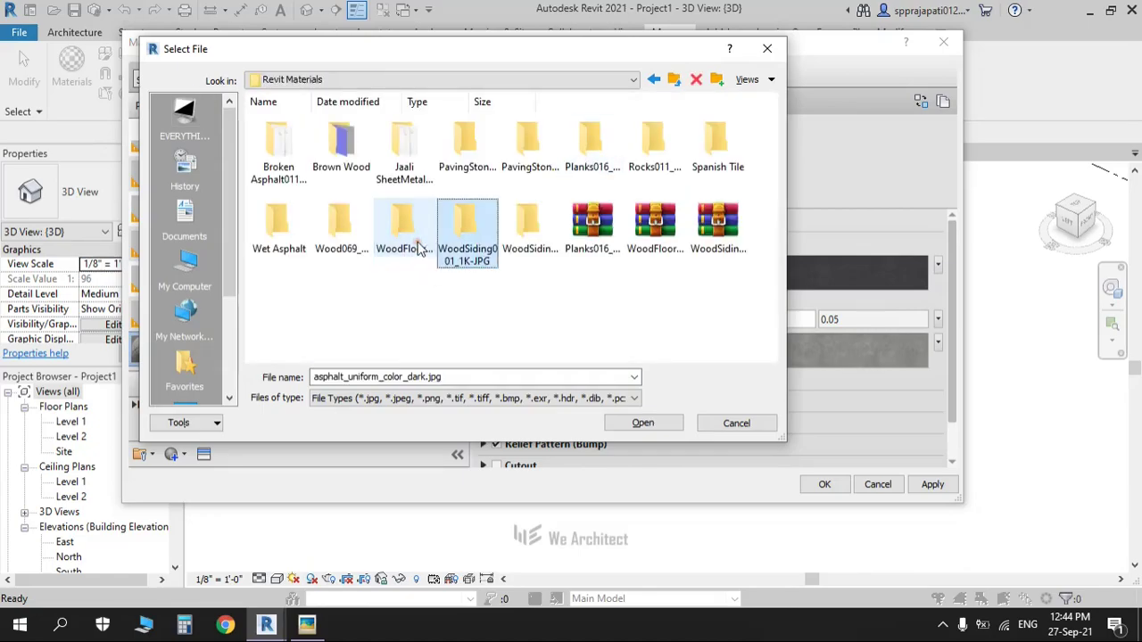
key(Right)
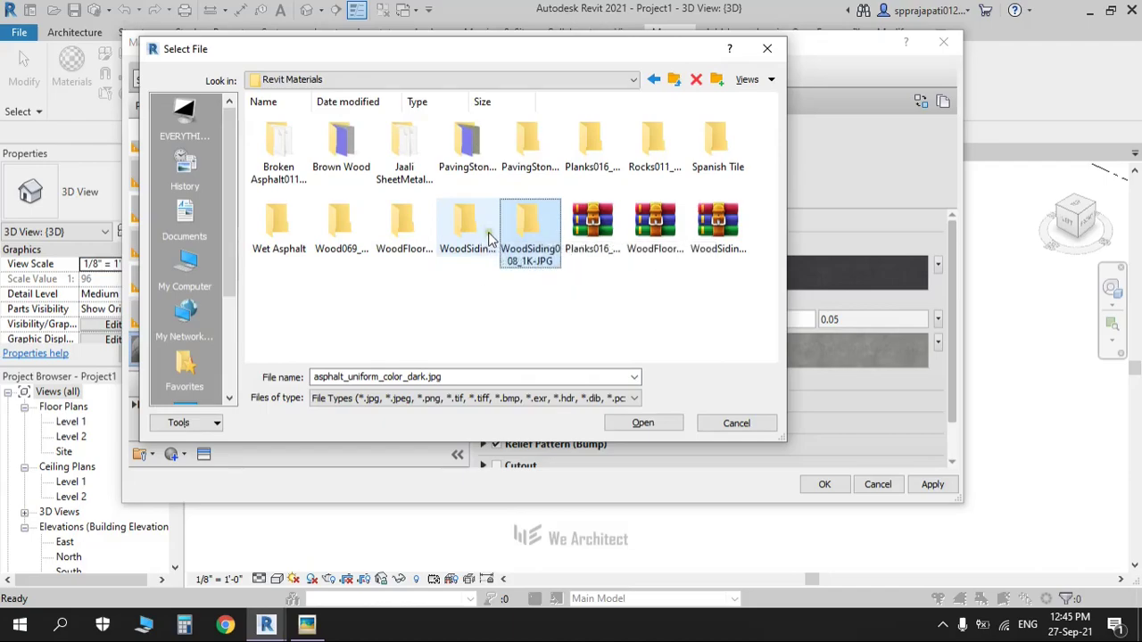
key(Right)
key(Right)
key(Right)
key(w)
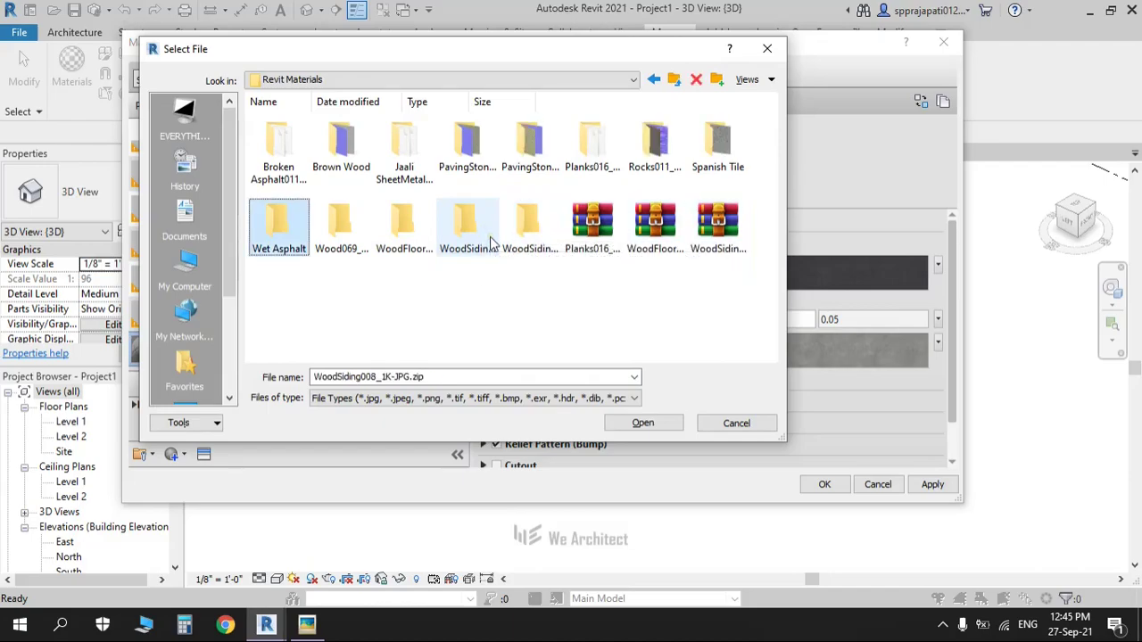
double_click(299, 254)
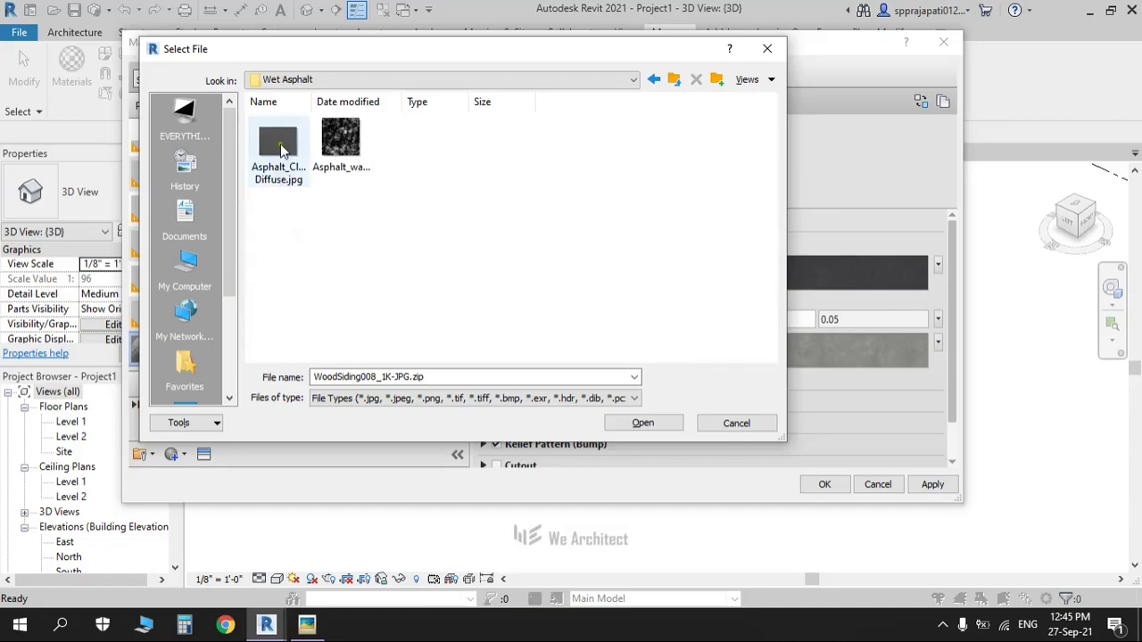
double_click(282, 152)
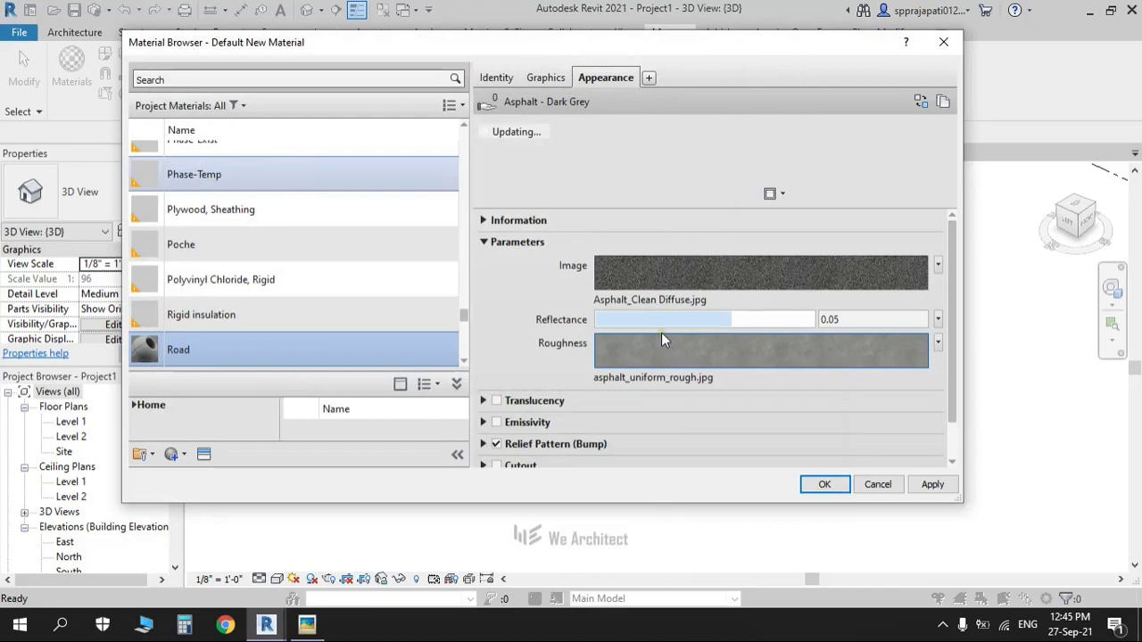
Load Asphalt_water_effect.jpg from the Wet Asphalt folder as the roughness image
click(641, 380)
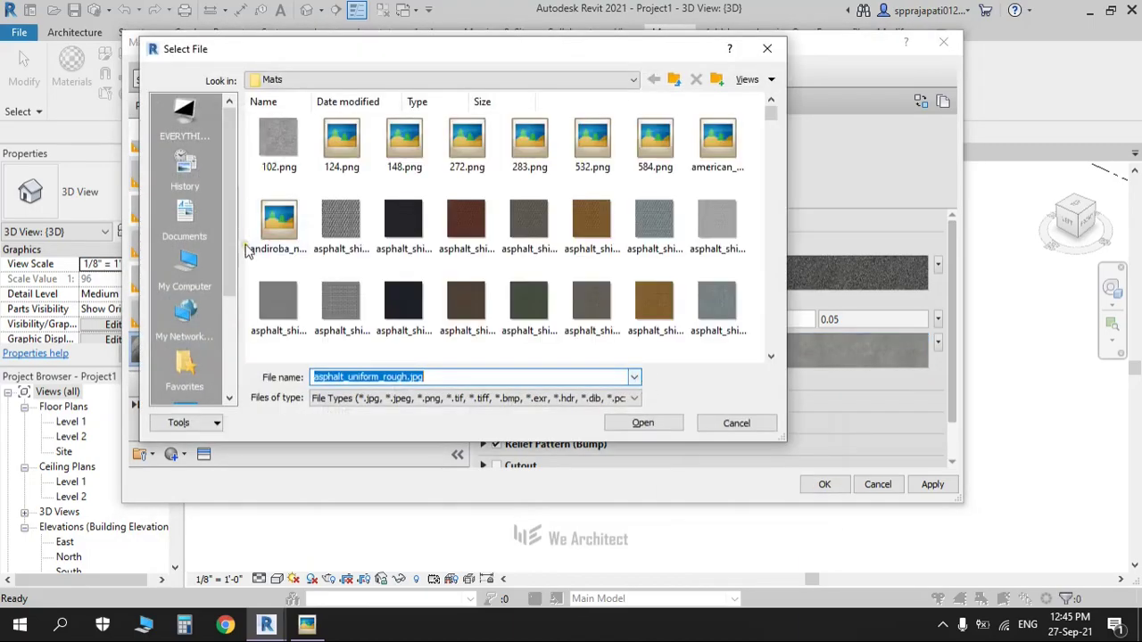
scroll(250, 250, down, 3)
click(178, 125)
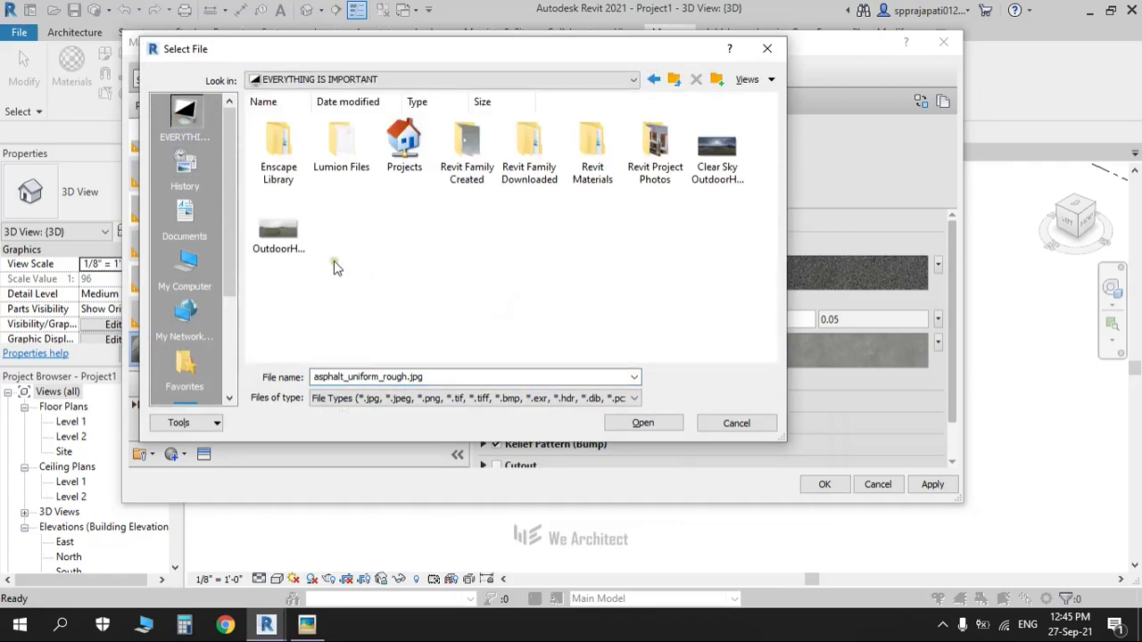
double_click(594, 166)
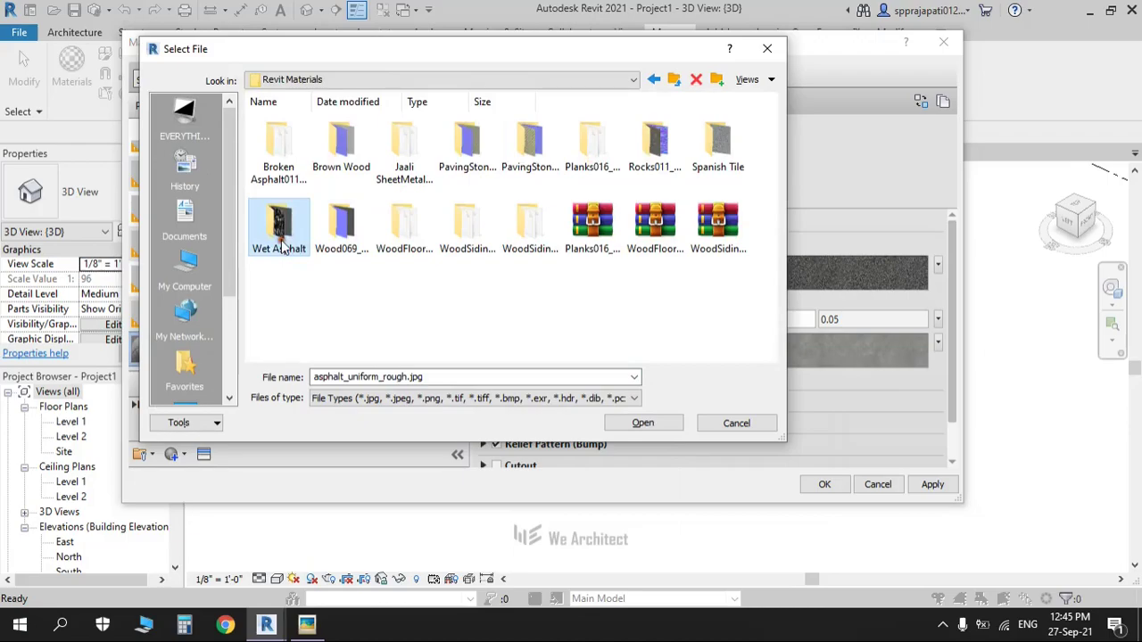
double_click(279, 227)
double_click(342, 140)
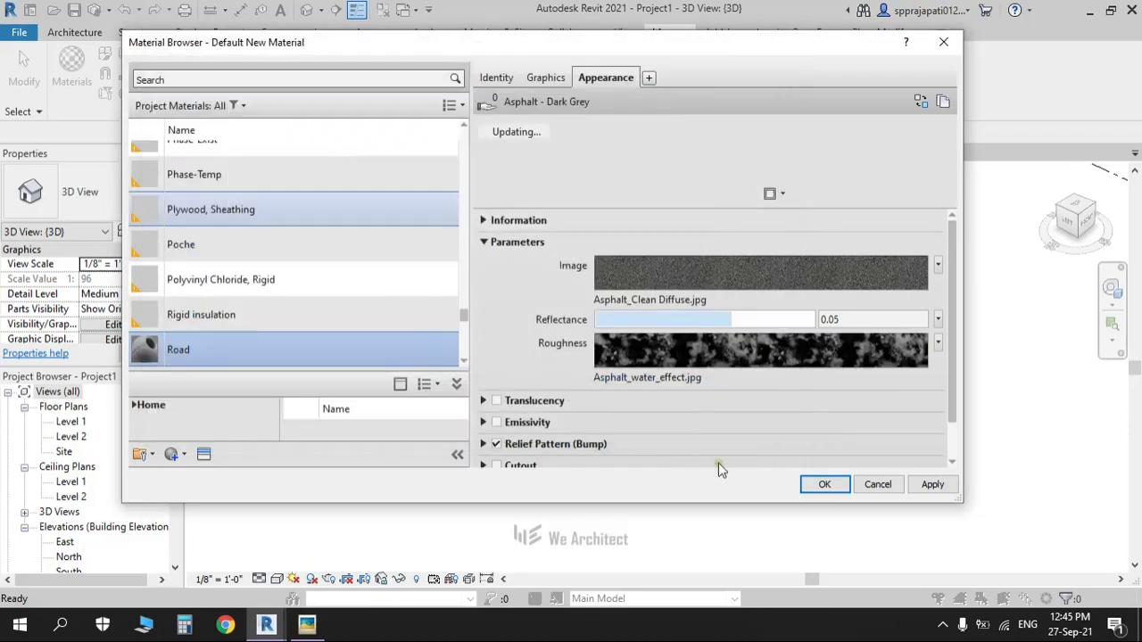
Lower Reflectance to 0.02 and expand the Relief Pattern (Bump) settings
drag(952, 403, 943, 440)
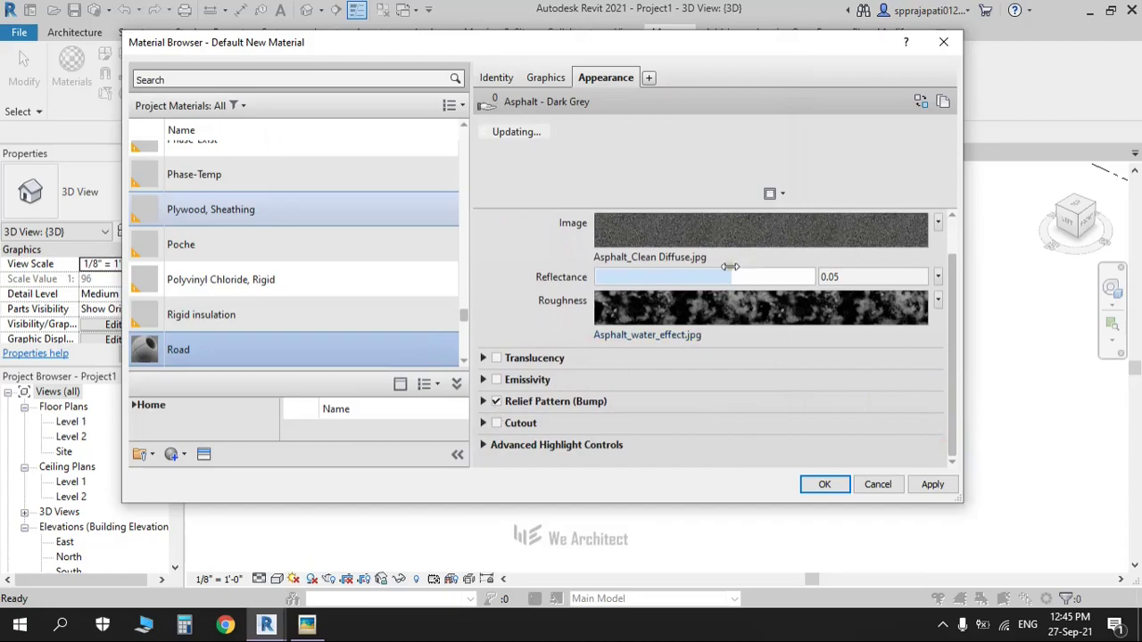
drag(737, 282, 648, 286)
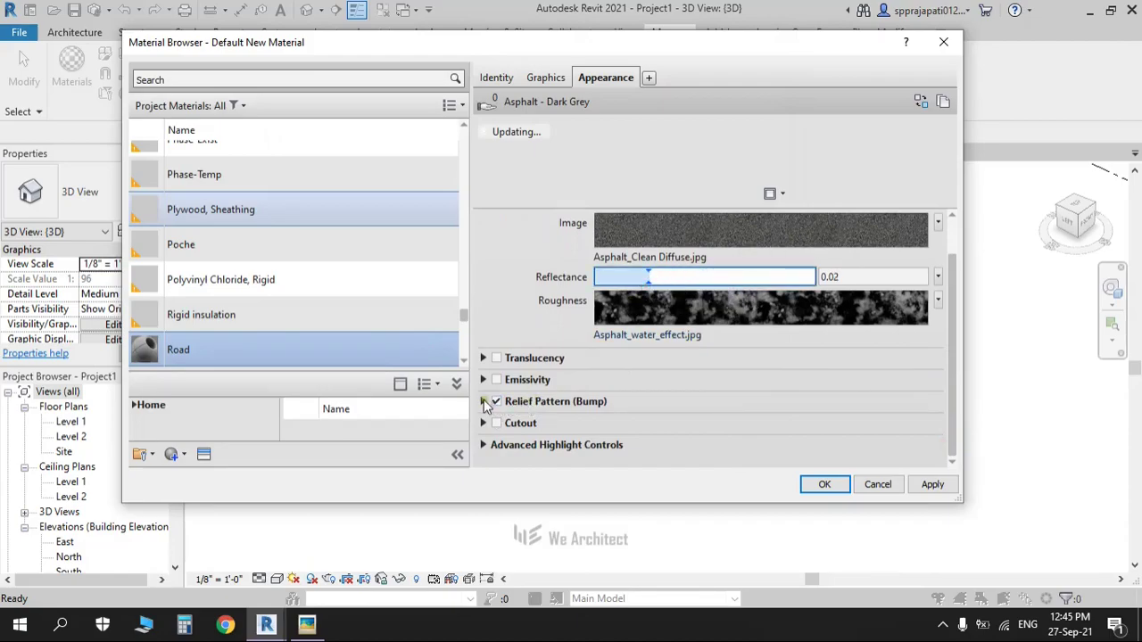
click(484, 402)
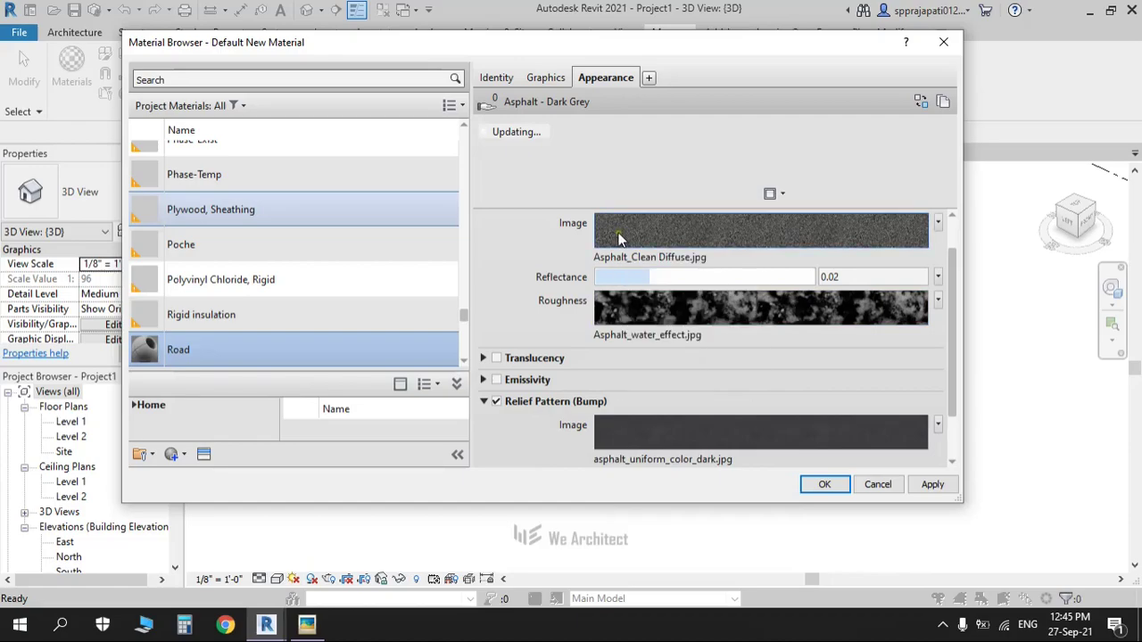
Set the bump image to Asphalt_Clean Diffuse.jpg from Wet Asphalt, then bring up the main image's texture settings
click(653, 436)
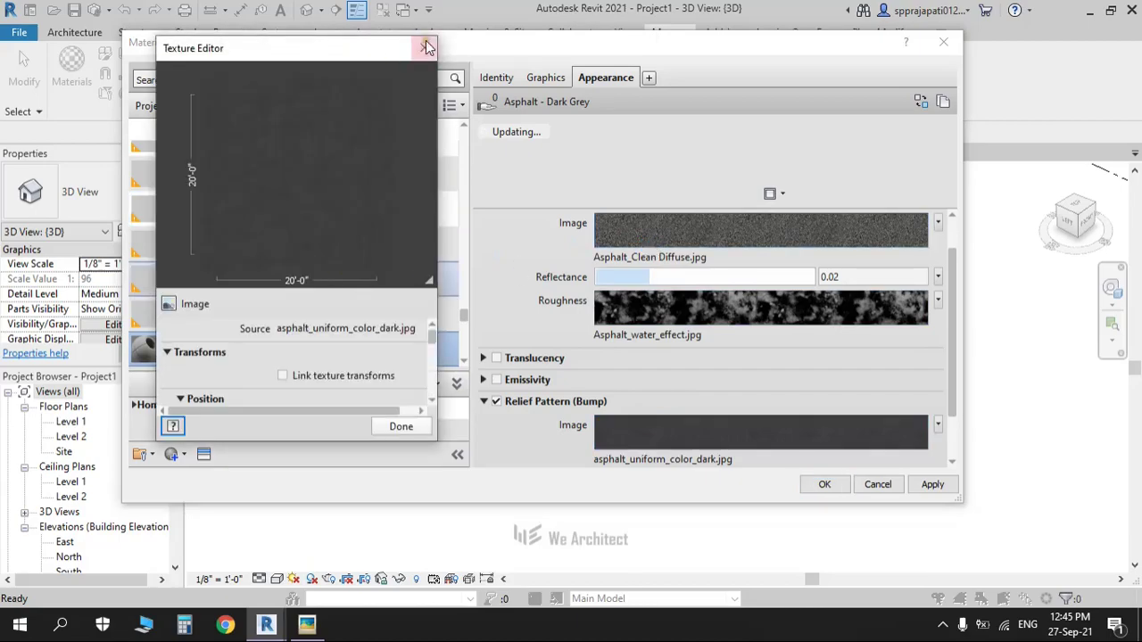
click(425, 47)
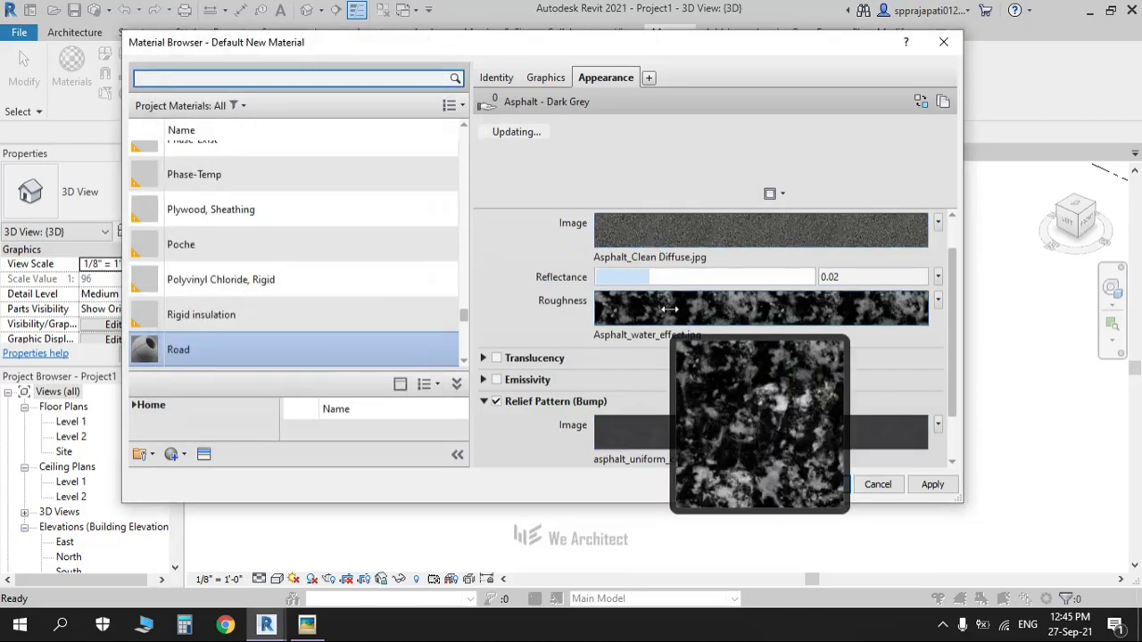
mouse_move(760, 433)
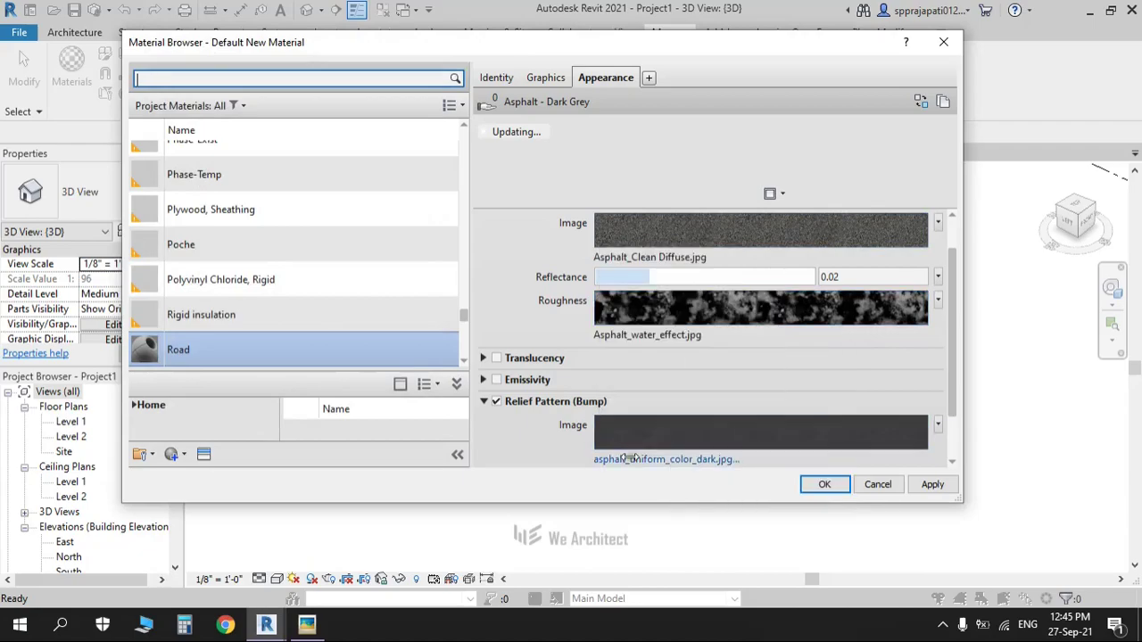
click(624, 460)
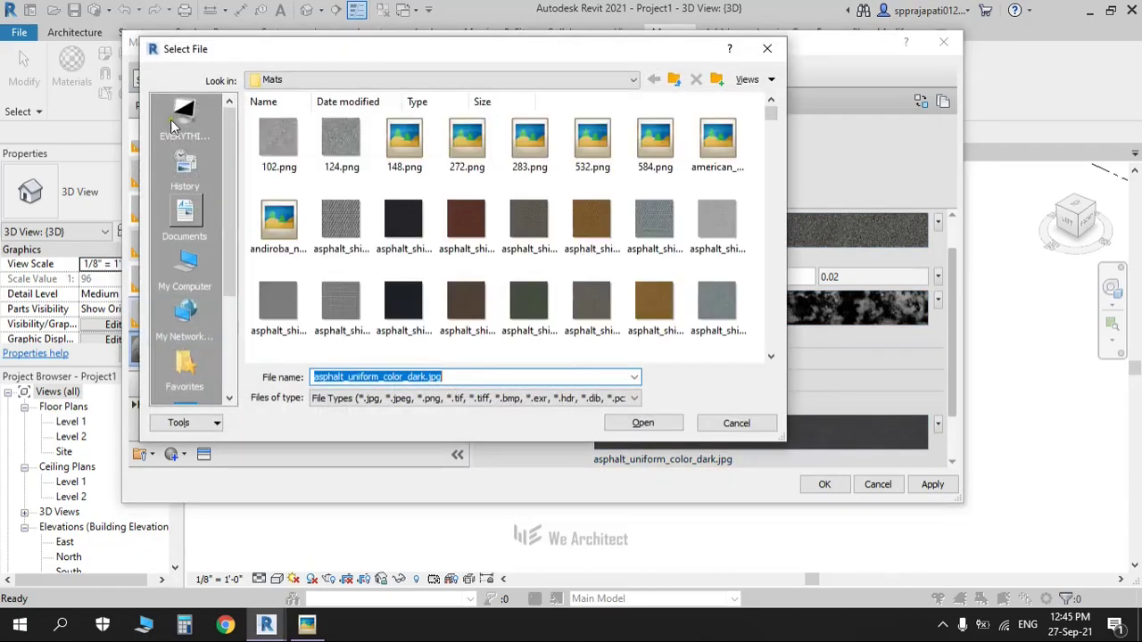
click(171, 119)
double_click(578, 156)
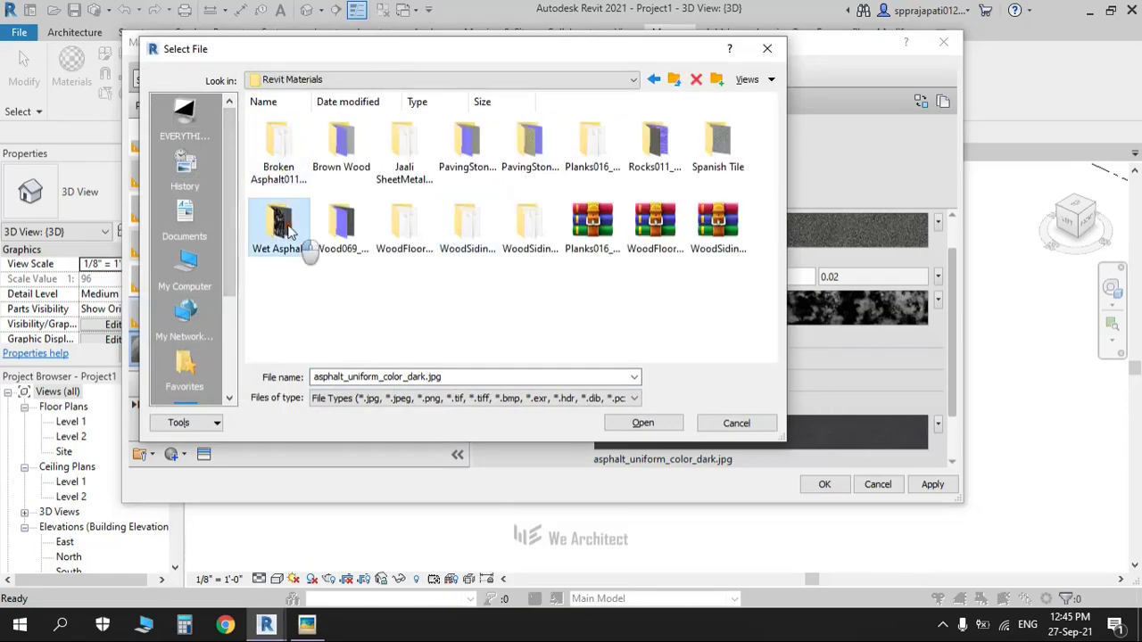
double_click(295, 230)
double_click(290, 161)
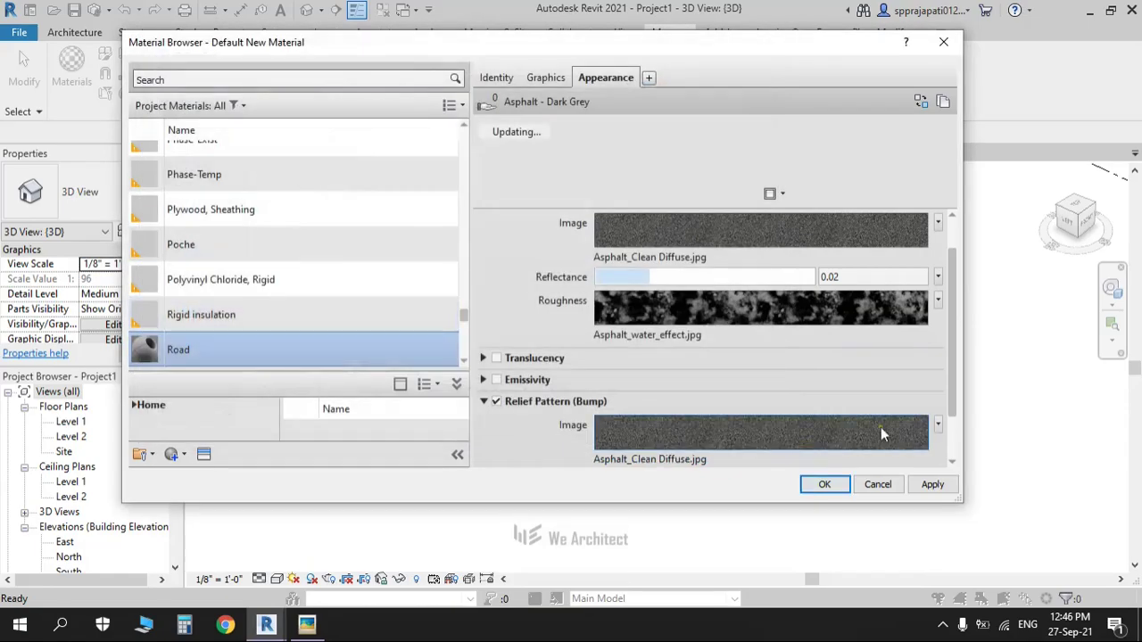
drag(953, 390, 955, 379)
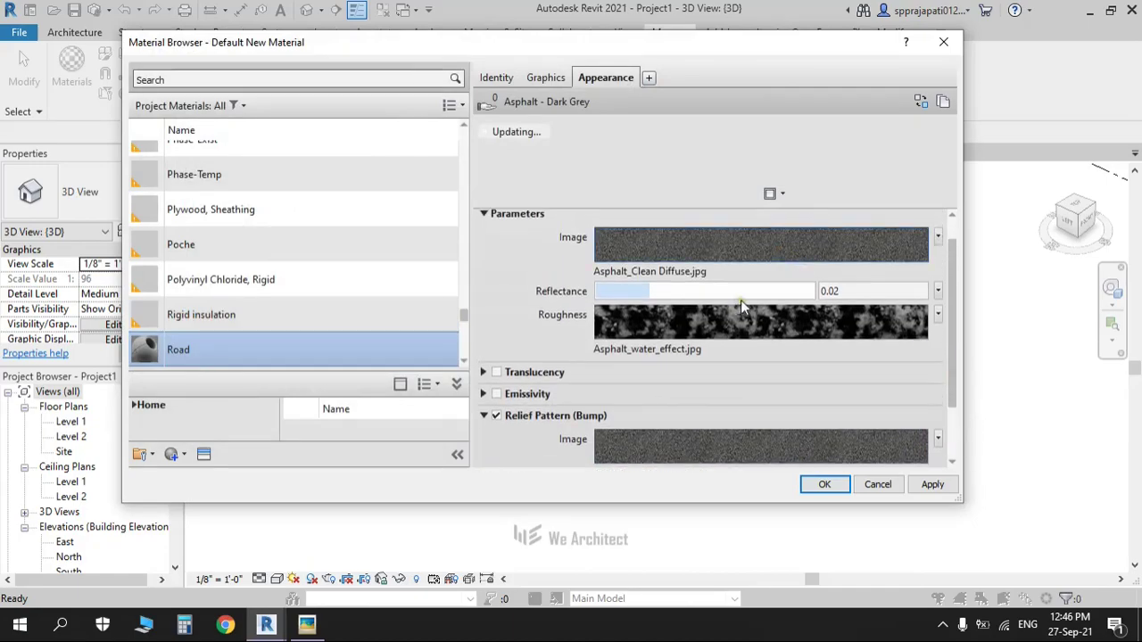
click(741, 245)
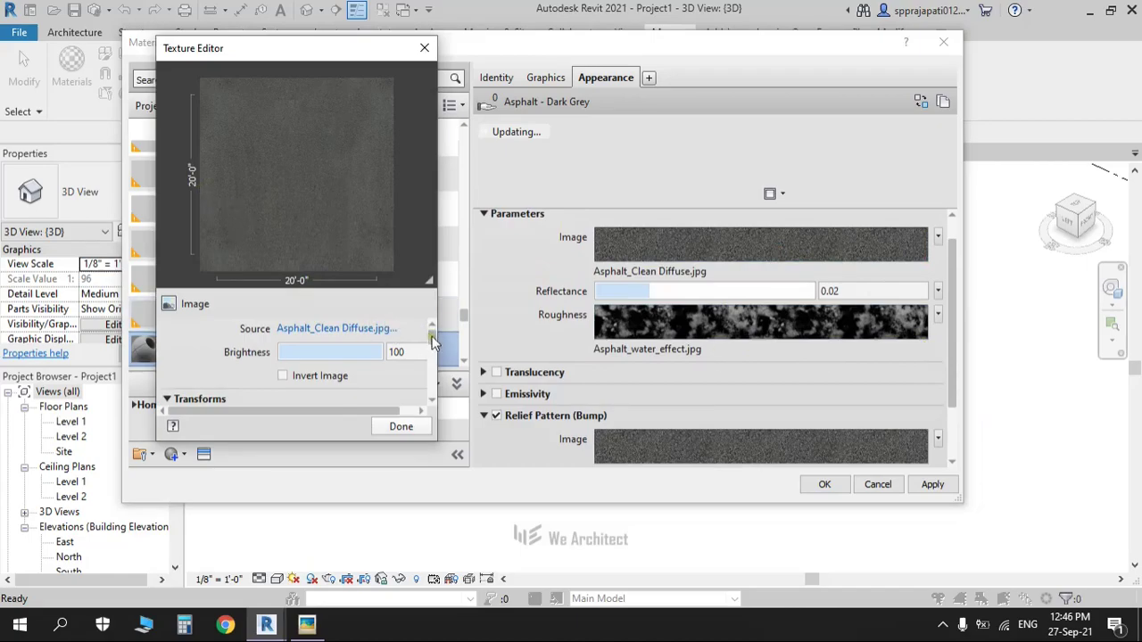
Keep the image sample size at 20'-0" by 20'-0" and close the Texture Editor
mouse_move(432, 341)
mouse_down()
mouse_move(441, 382)
mouse_move(438, 332)
mouse_move(432, 379)
mouse_up()
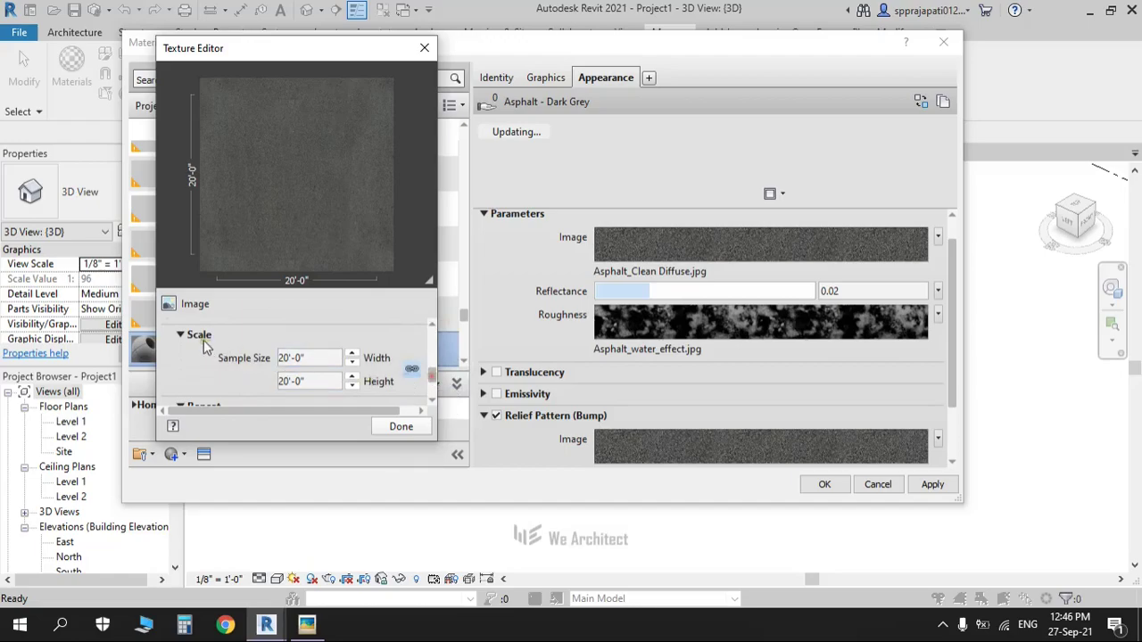
click(399, 427)
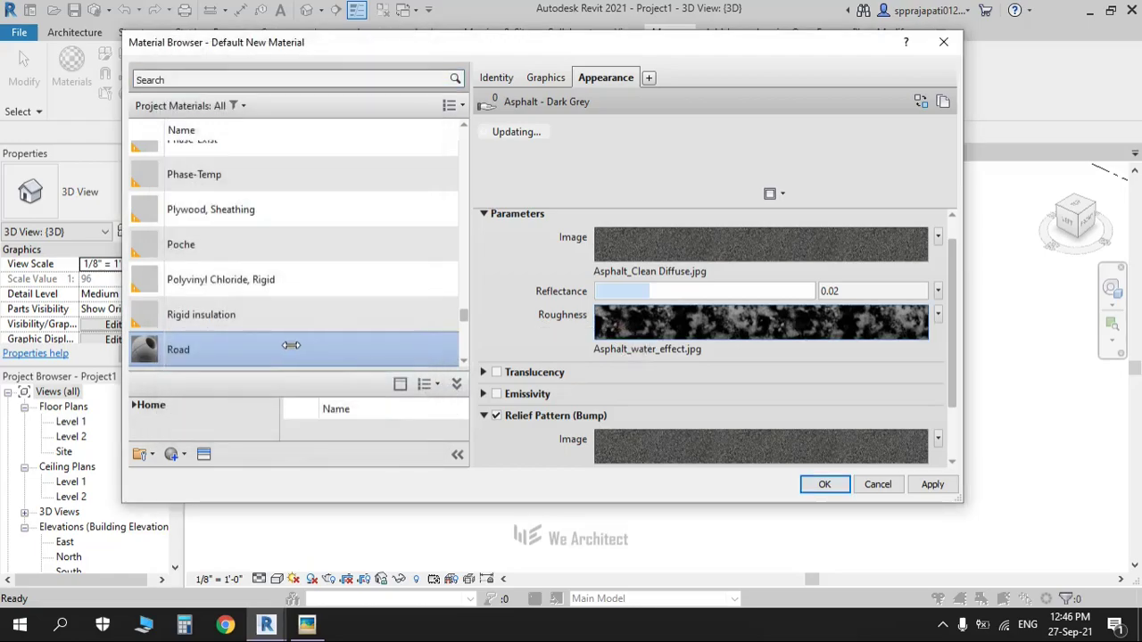
click(423, 430)
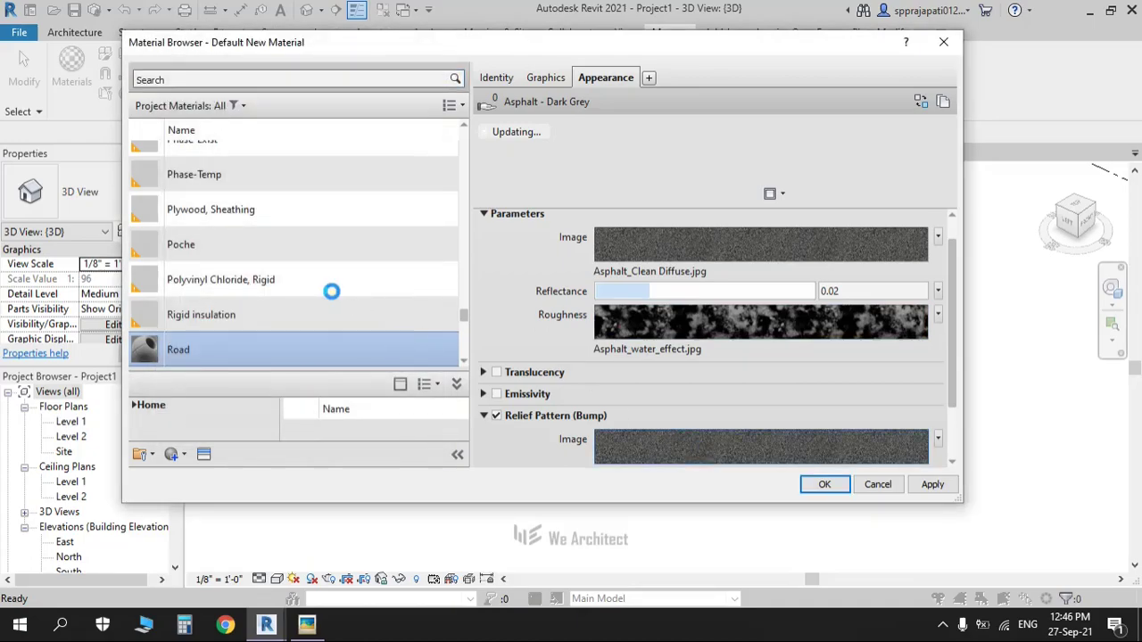
Close the texture settings, then apply and accept the Road material changes
click(407, 429)
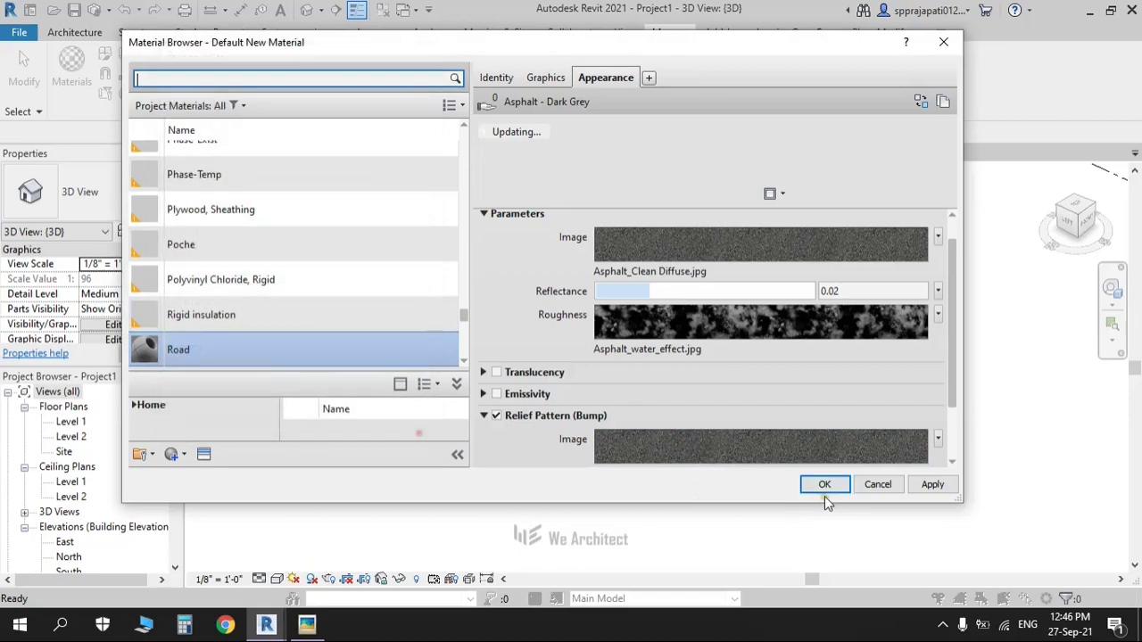
click(932, 486)
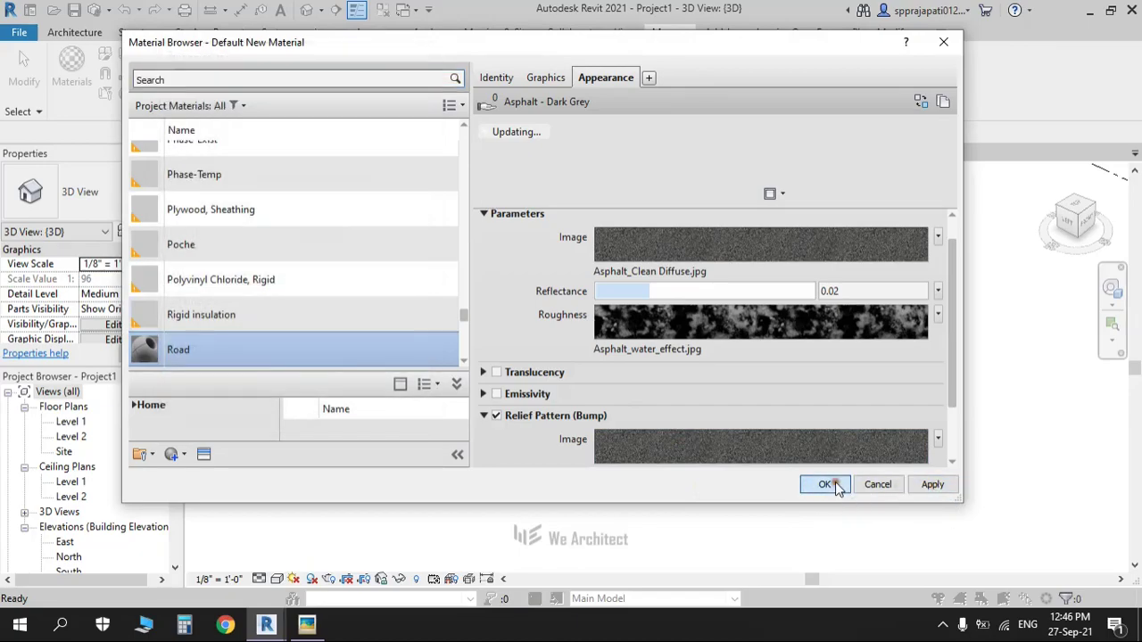
click(836, 485)
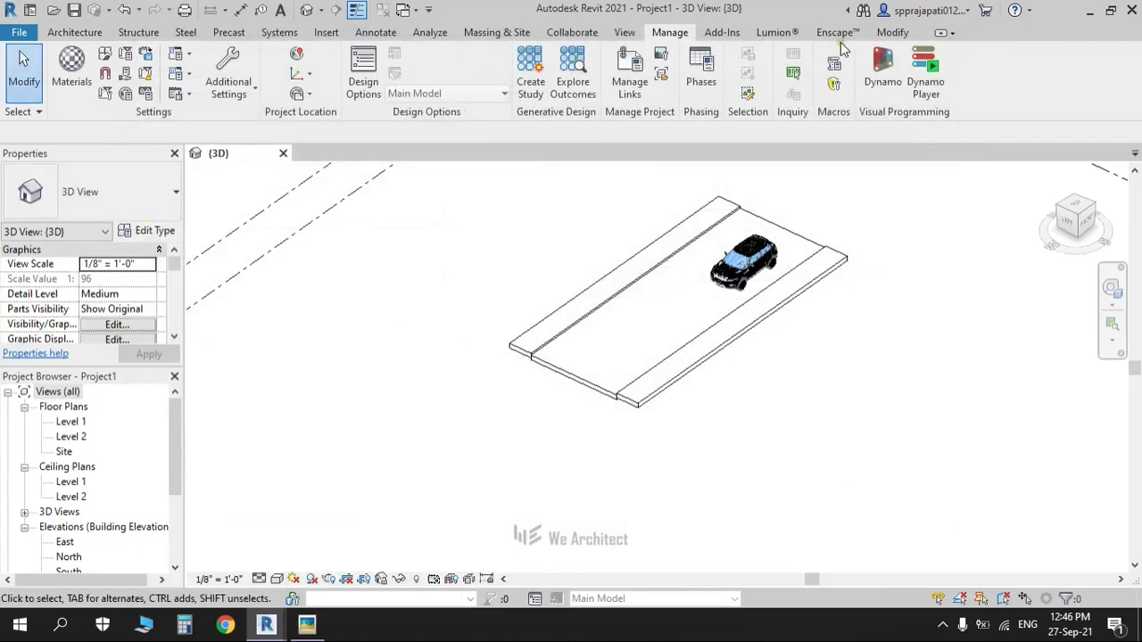
Paint the Road material onto the road floor face with the Paint tool
click(892, 32)
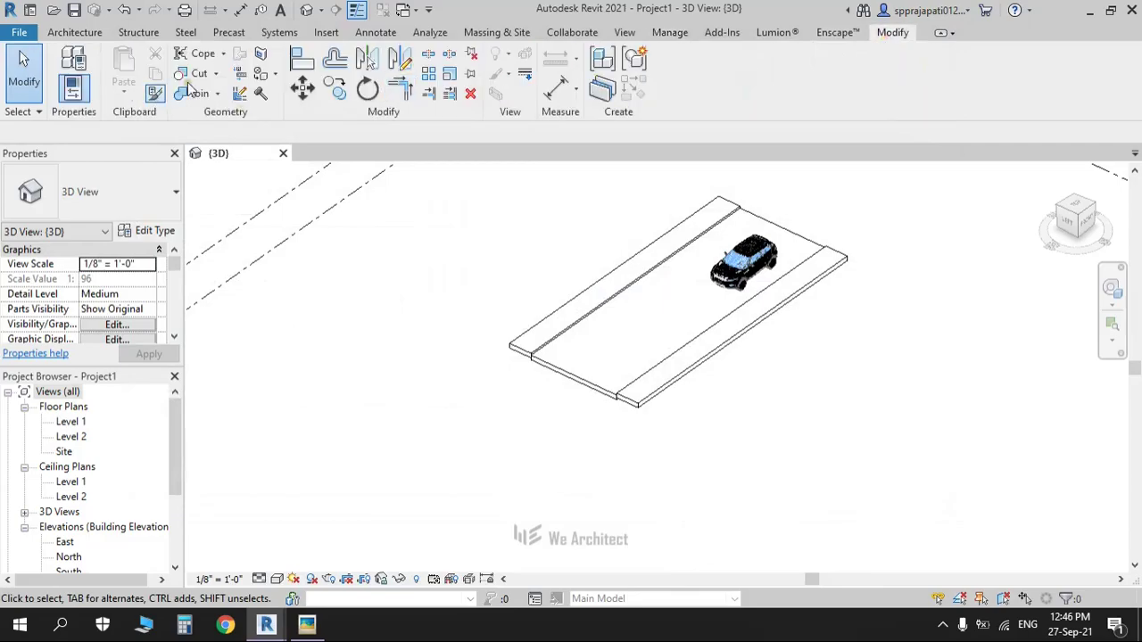
click(260, 75)
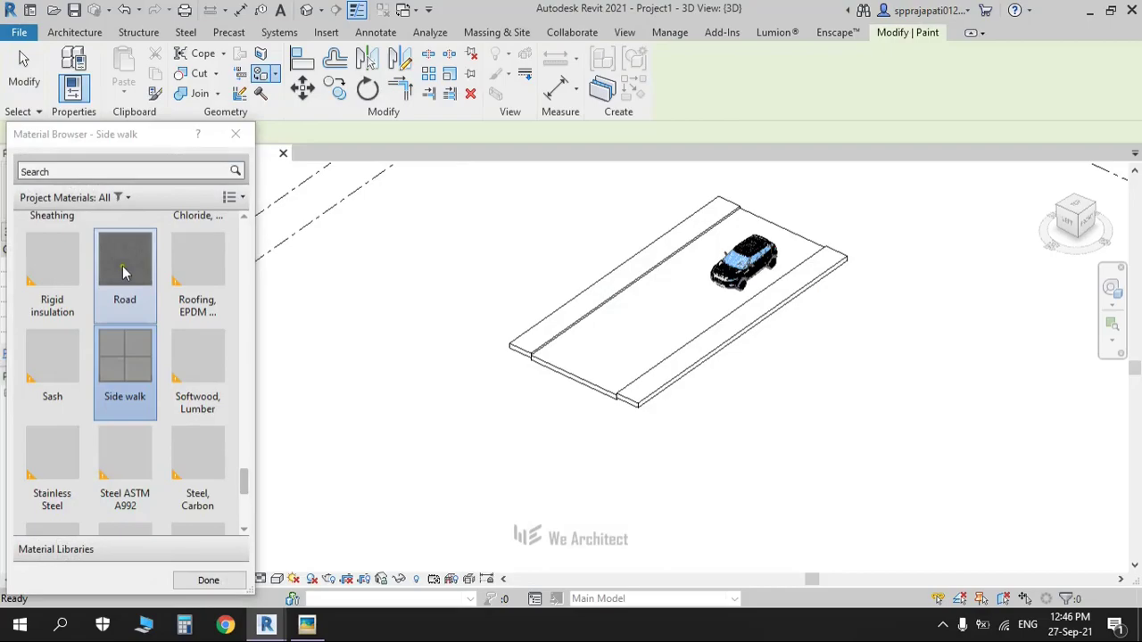
click(123, 273)
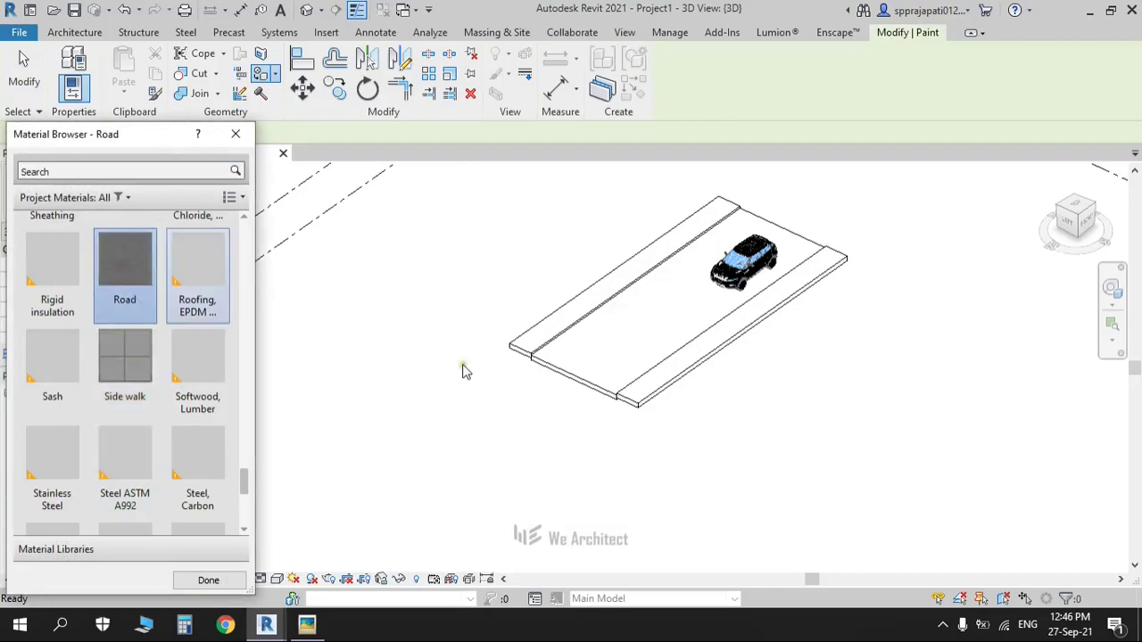
click(599, 382)
click(235, 134)
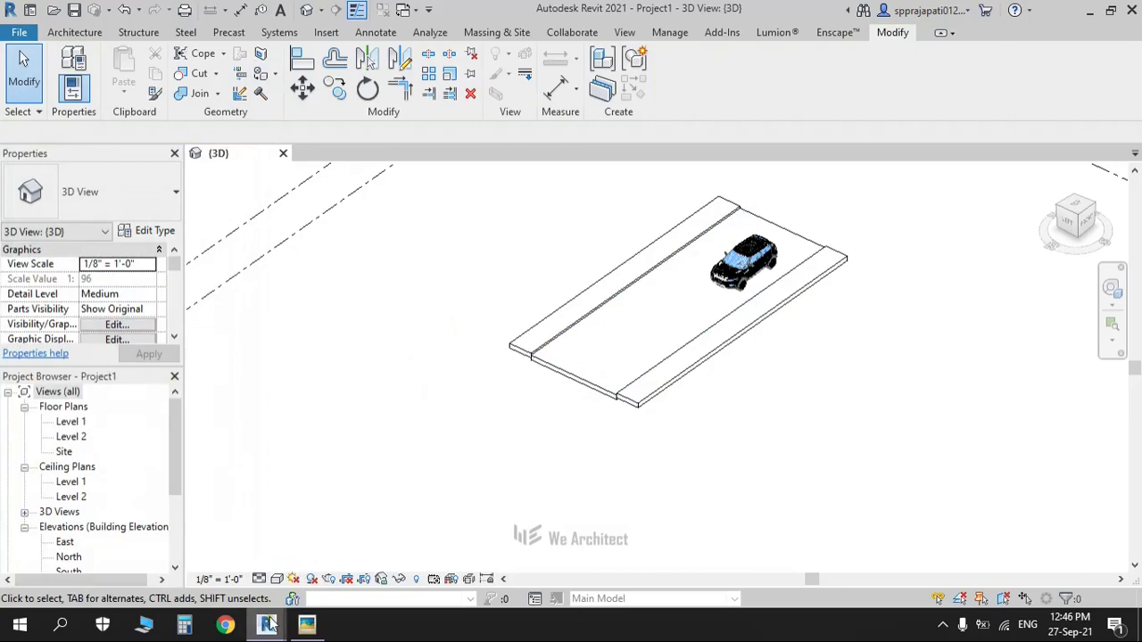
mouse_move(306, 624)
click(340, 548)
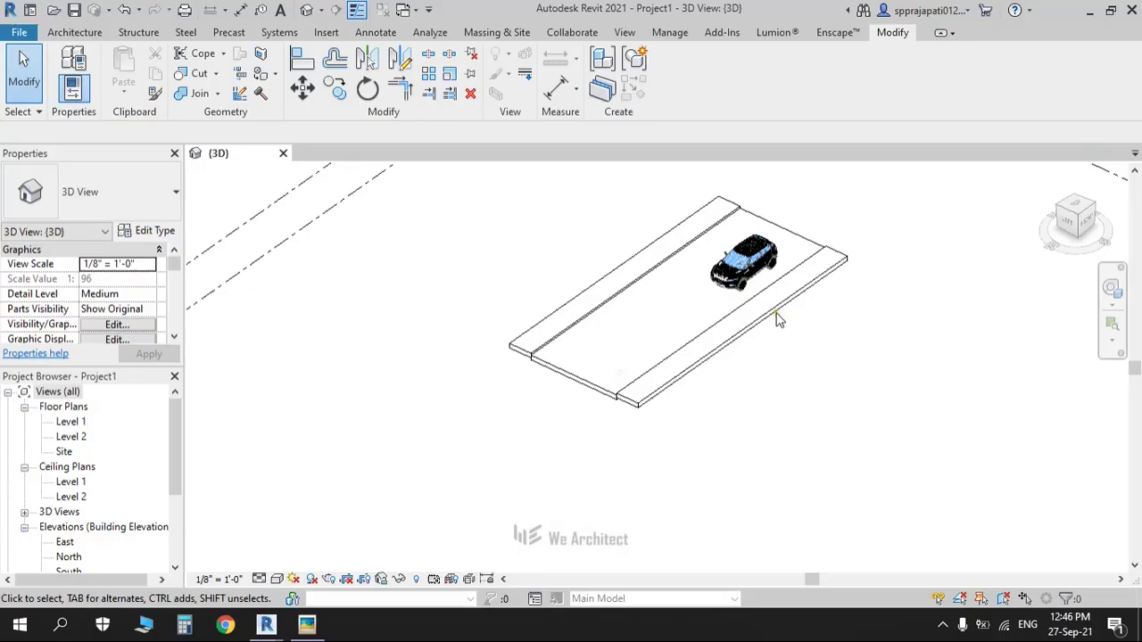